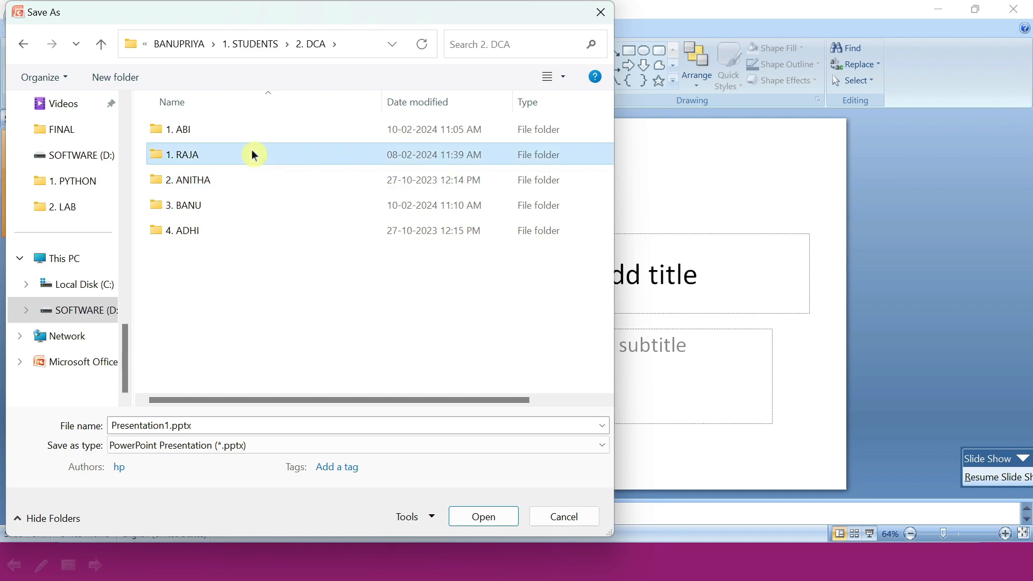
Step: Save the presentation as "5. Lab 5 (11-03-2024)" in the student's 3. PPT folder under 2. DCA
left_click(254, 187)
double_click(253, 183)
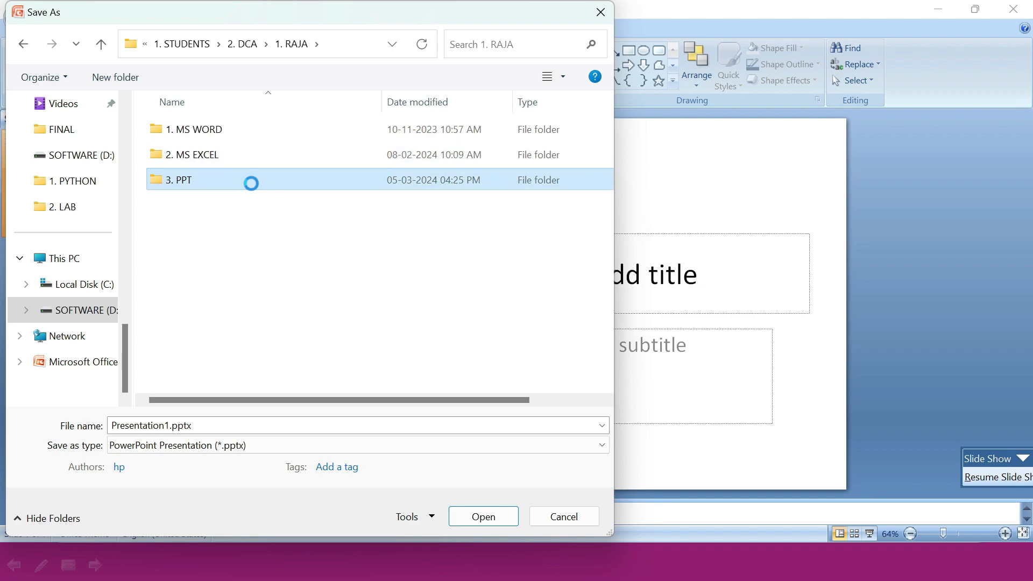
left_click(198, 433)
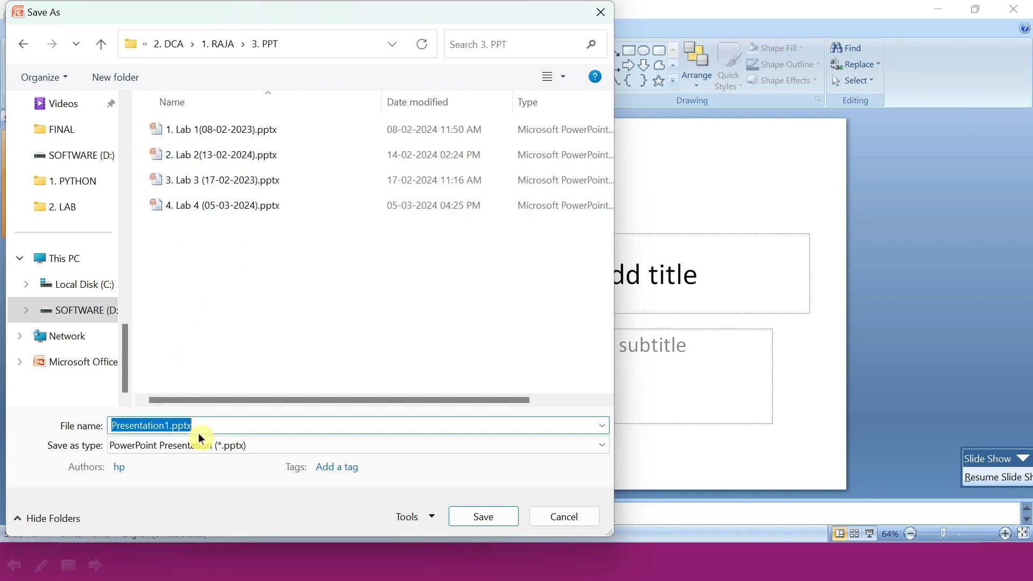
type("5.")
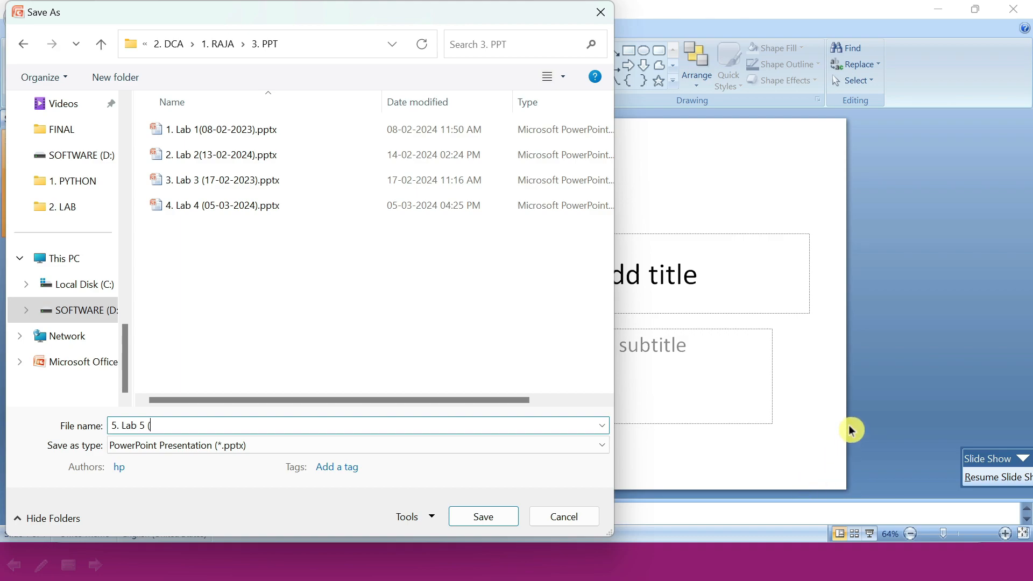
type("Lab 5 (11-03-2024")
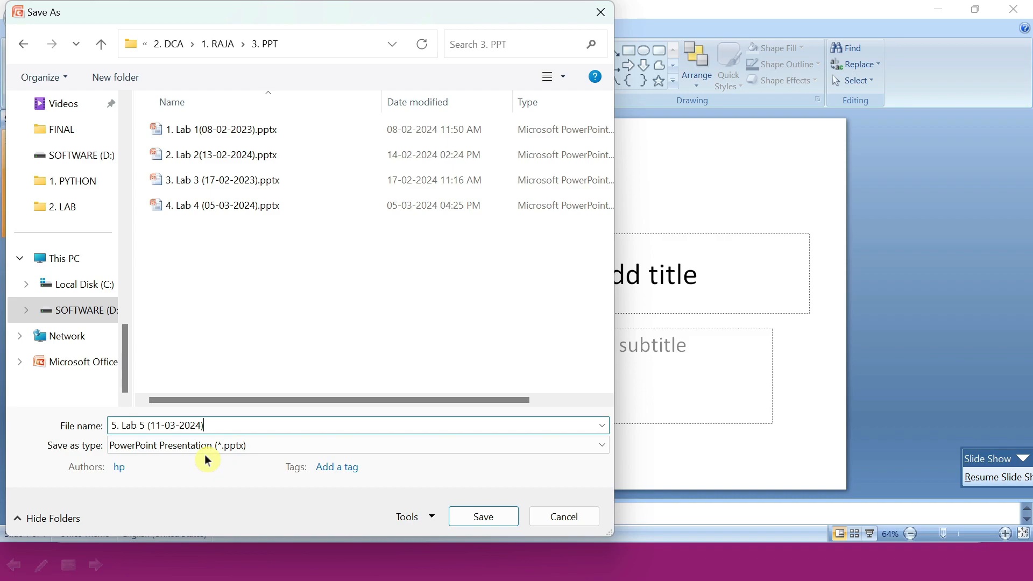
left_click(490, 519)
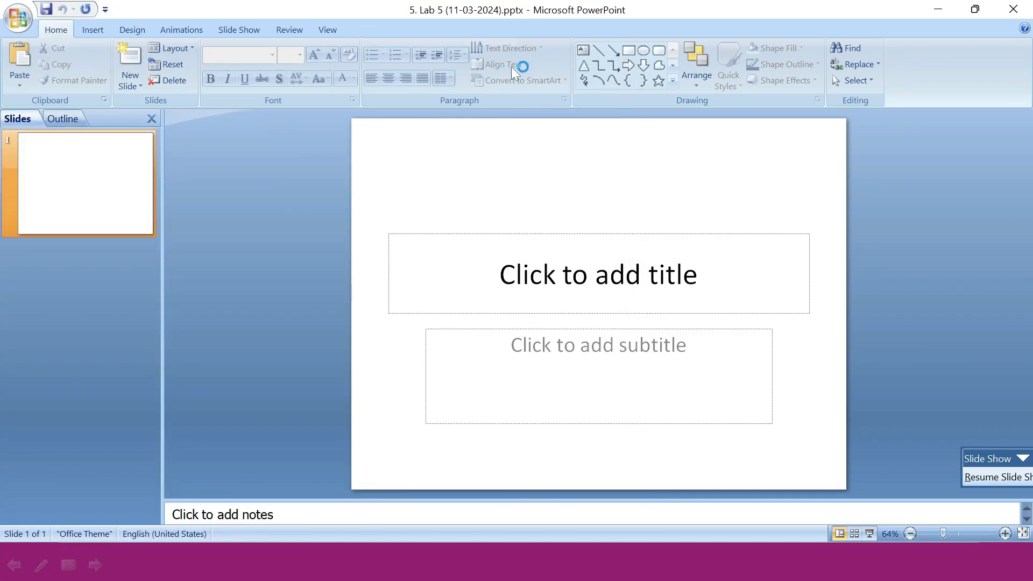
Step: Switch to the running slide show, reveal the lab instructions, and return to the Lab 5 presentation
key("alt+Tab")
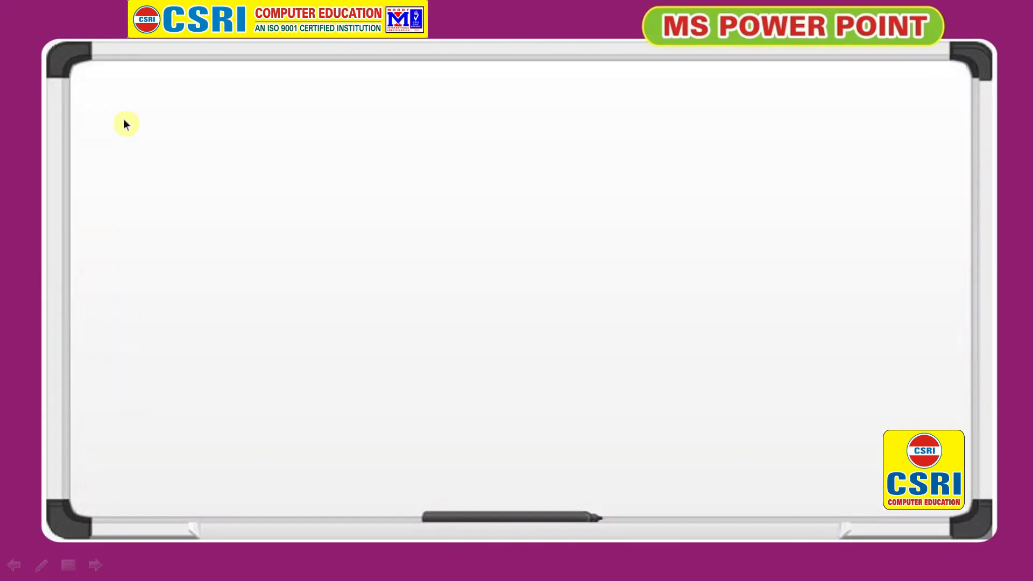
left_click(124, 123)
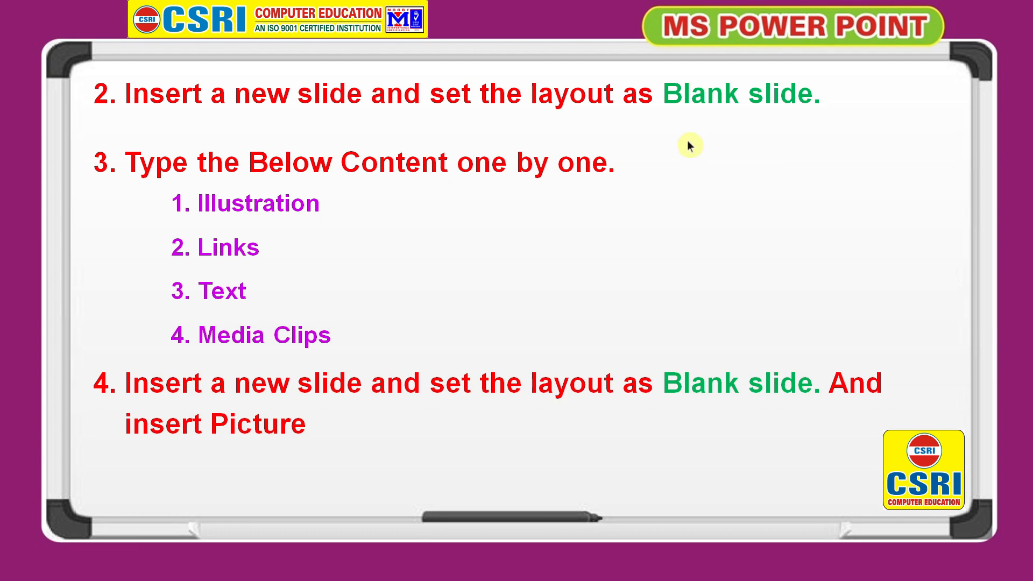
key("alt+Tab")
Step: Insert a slide with the Blank layout and delete the original title slide
left_click(130, 86)
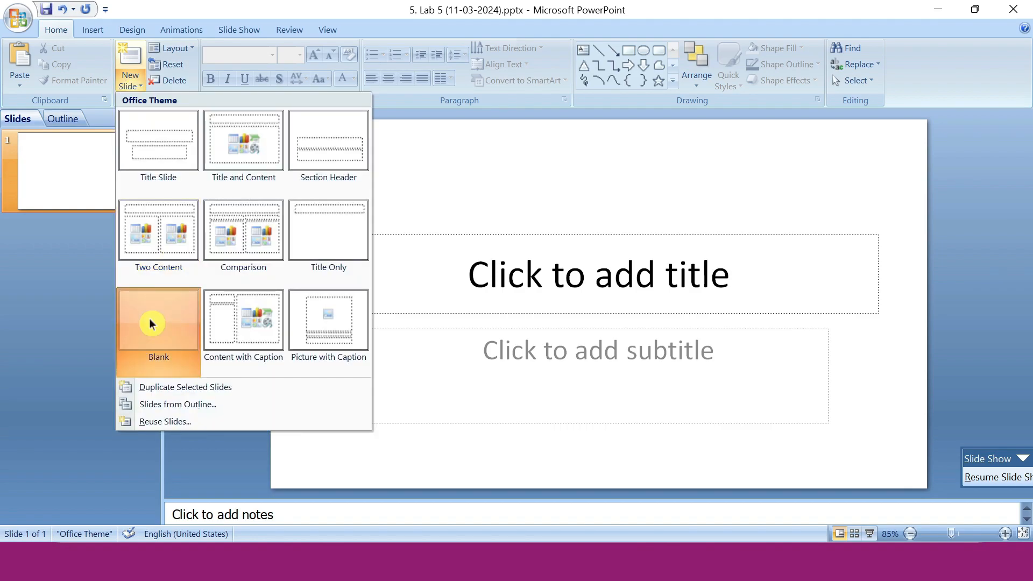
left_click(152, 323)
key("Delete")
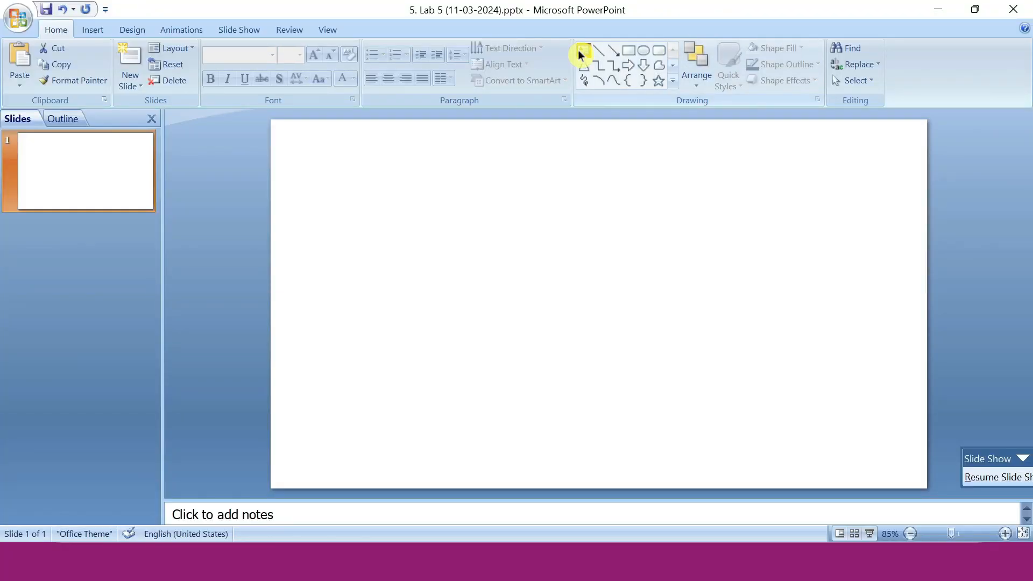
Step: Add a text box to the blank slide with the separate lines "Illustrtion", "Links", "Text" and "Media Clips"
left_click(582, 51)
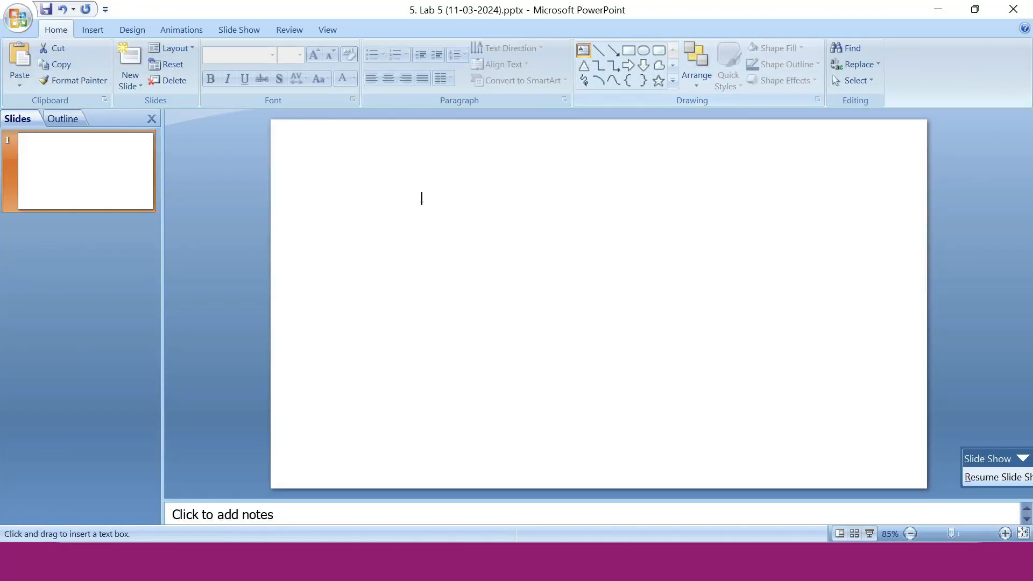
left_click(383, 161)
type("Illustrtion")
key("Return")
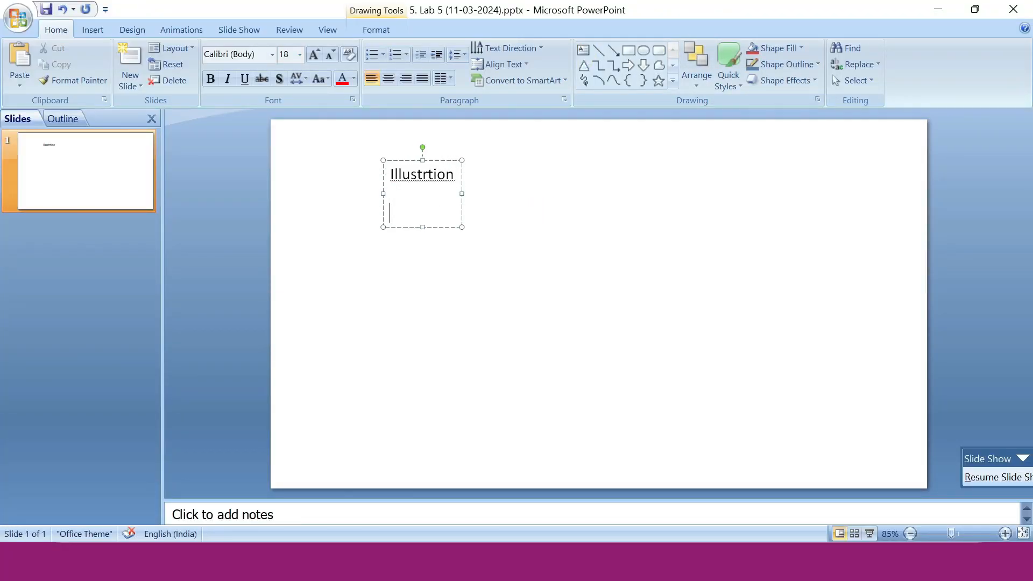
type("Links")
key("Return")
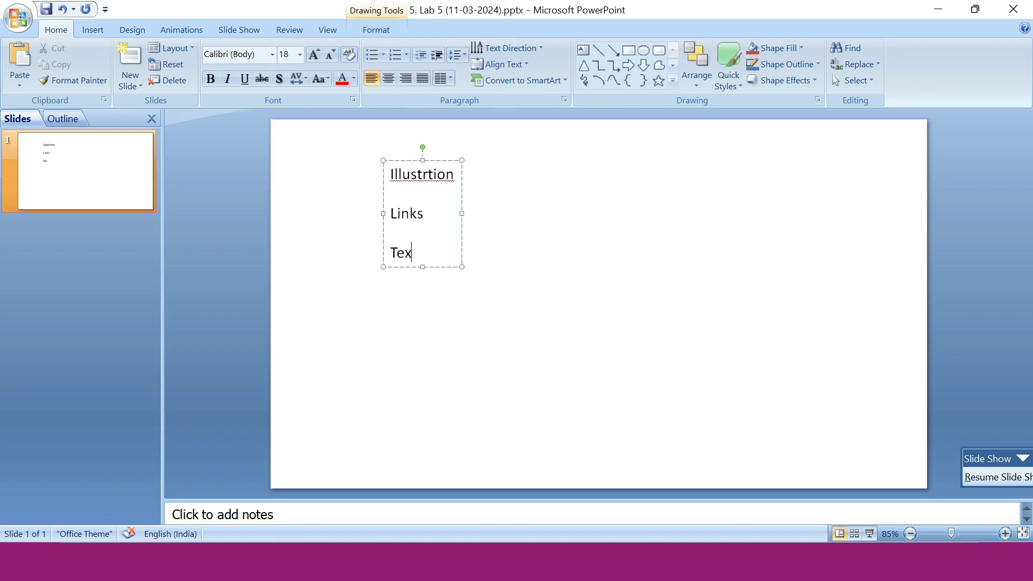
type("Text")
key("Return")
type("Media Clo")
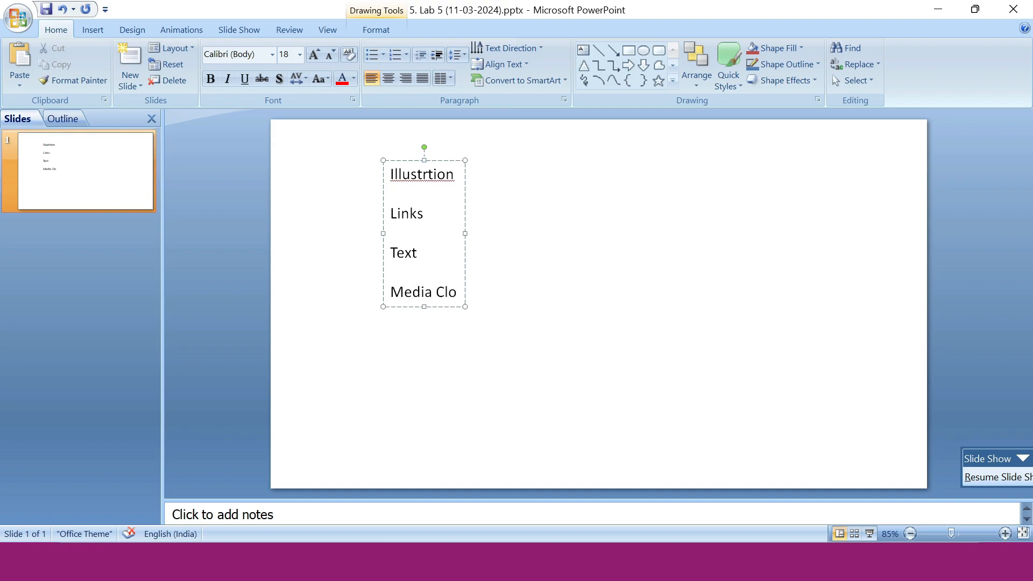
key("BackSpace")
type("ips")
Step: Set all text in the four-line text box to font size 44
key("ctrl+a")
left_click(299, 54)
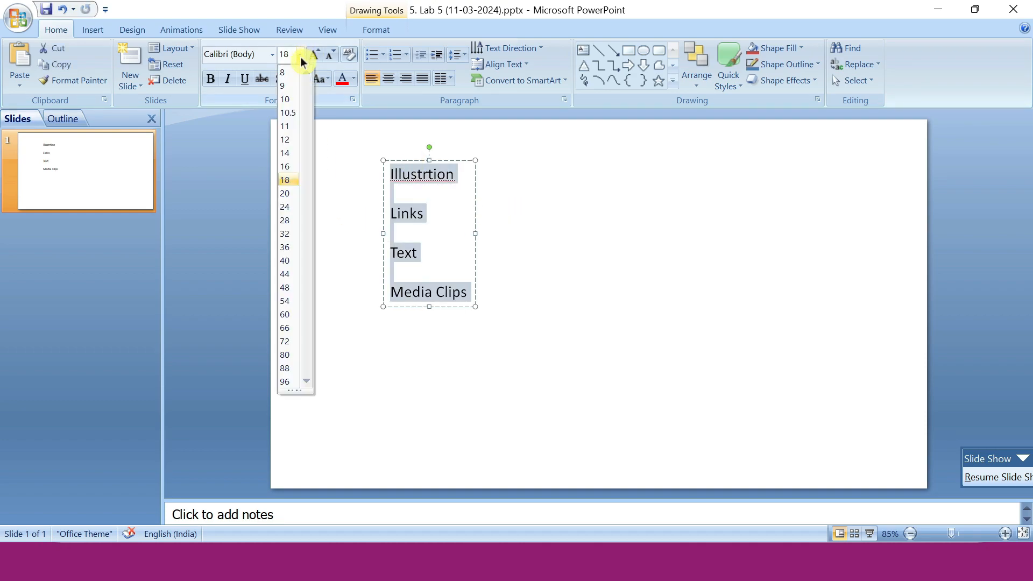
left_click(288, 273)
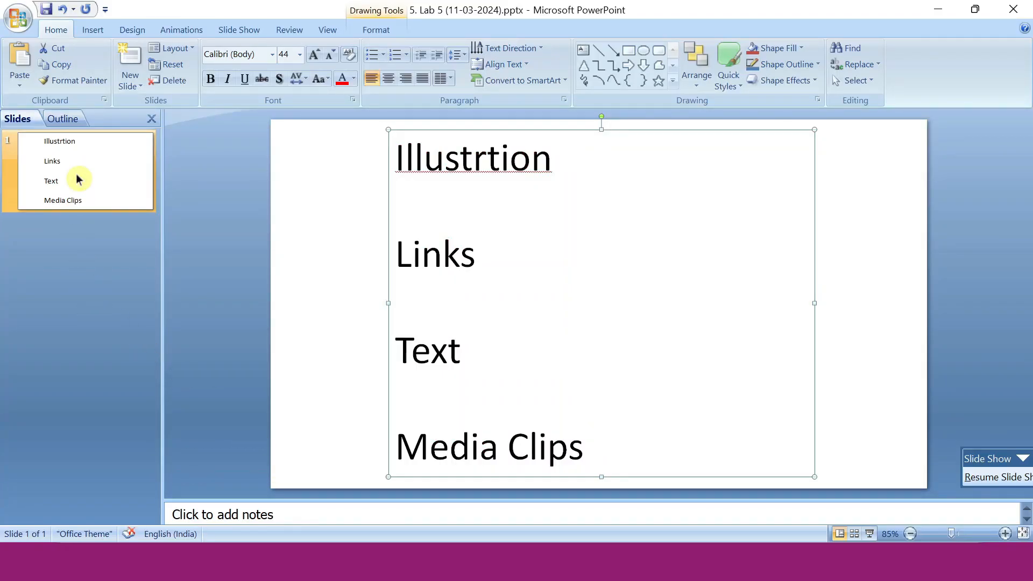
Step: Add a second blank slide after the list slide and select it
left_click(76, 175)
key("Return")
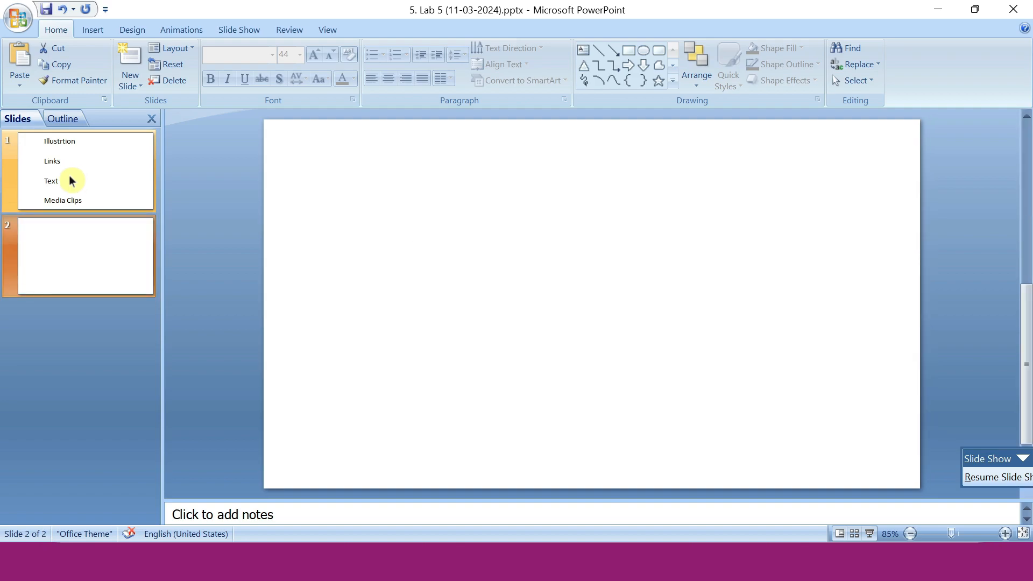
left_click(72, 269)
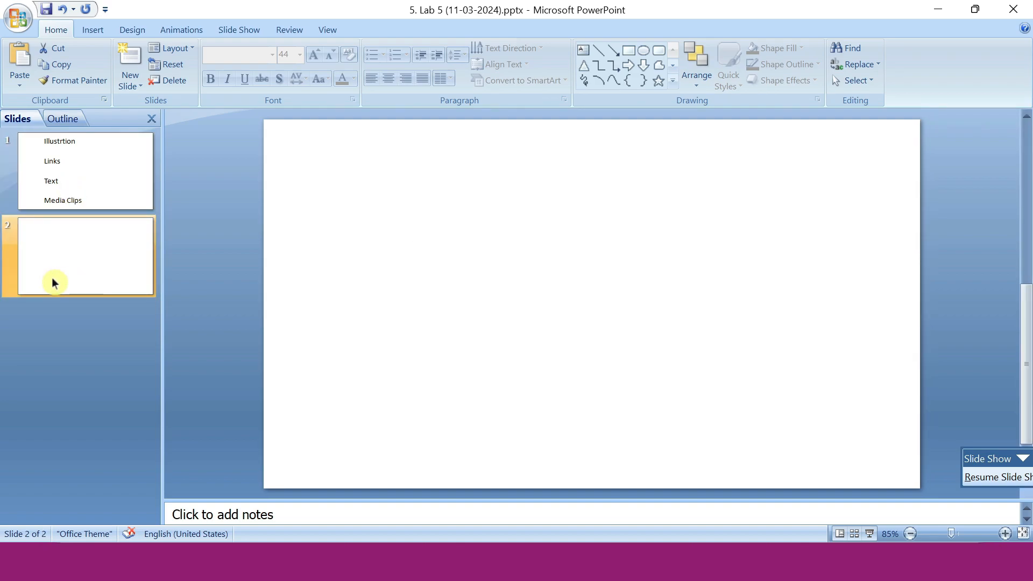
Step: Insert the Dove soap picture on slide 2 and save the presentation
left_click(88, 31)
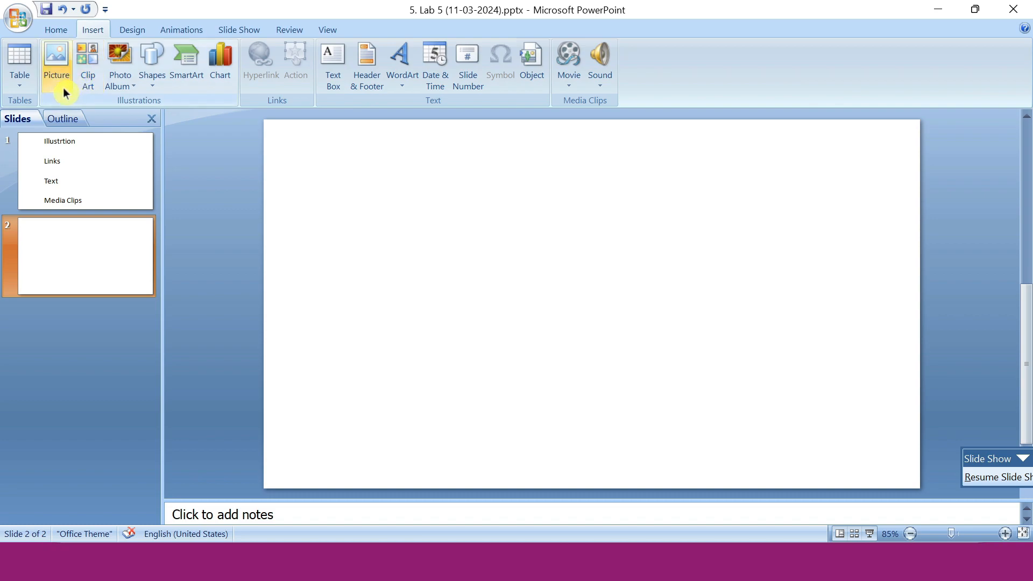
left_click(49, 57)
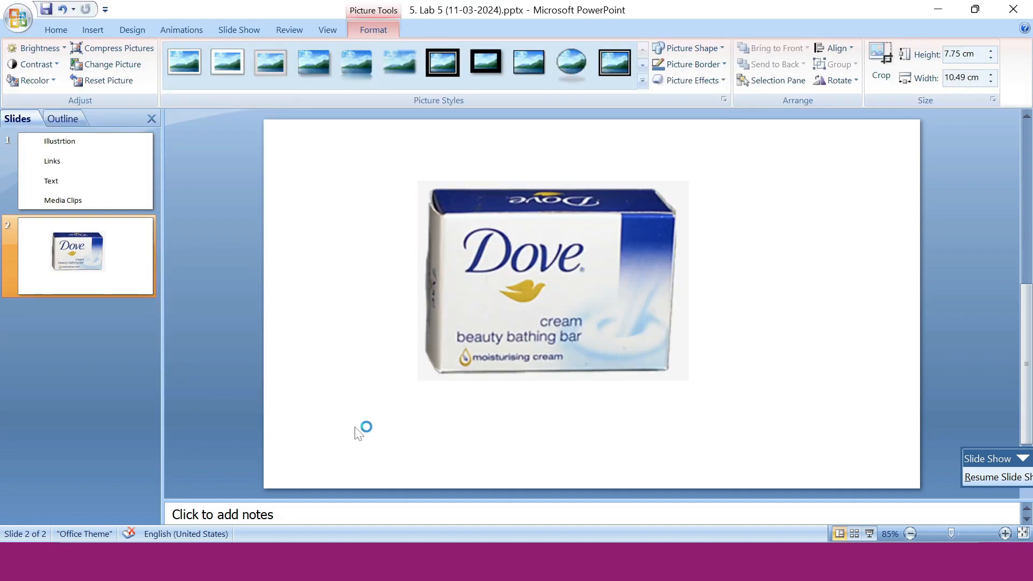
left_click(345, 428)
key("ctrl+s")
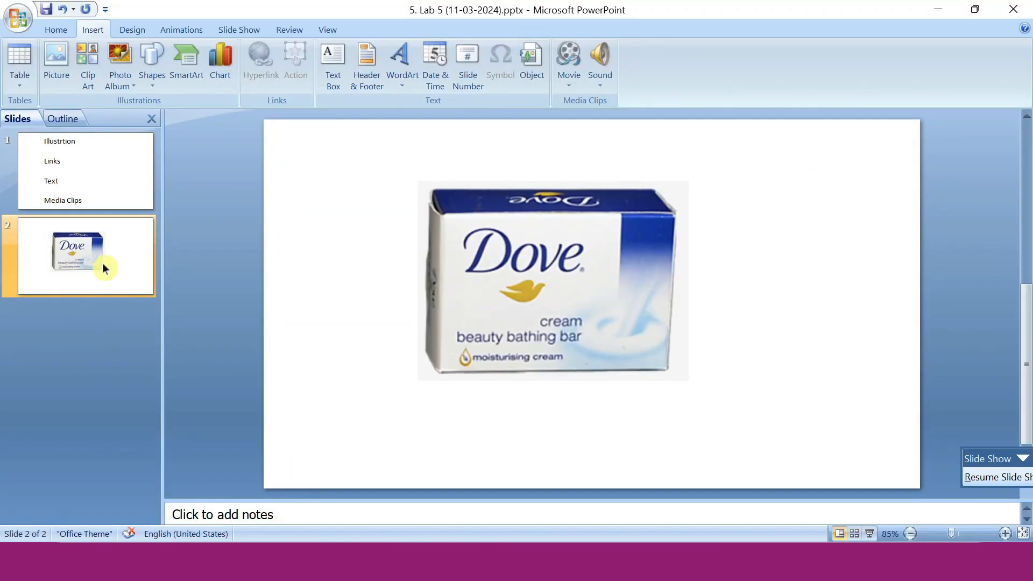
Step: Add a third blank slide and fill a new text box on it with sample paragraphs generated by =rand()
key("ctrl+m")
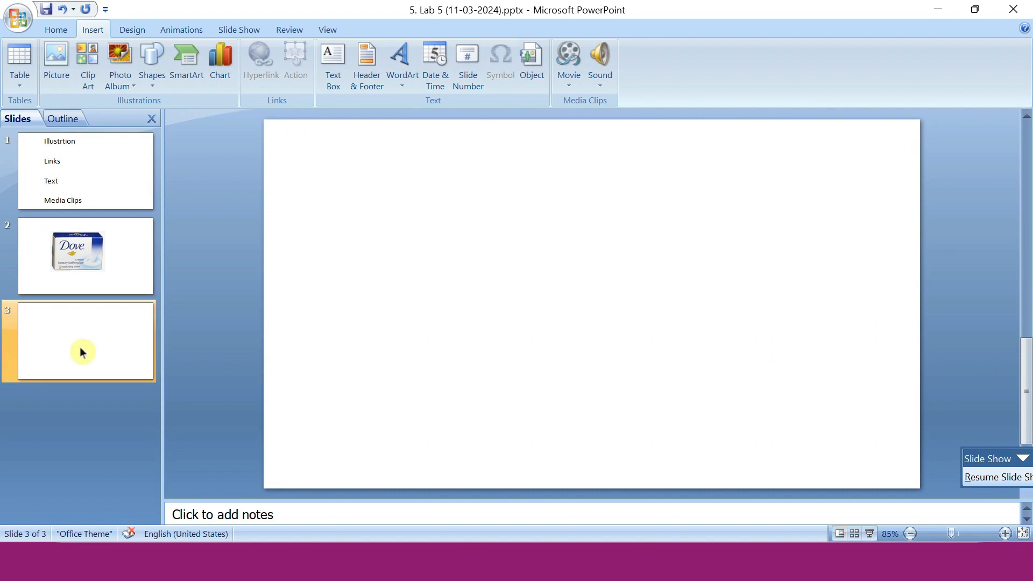
left_click(330, 62)
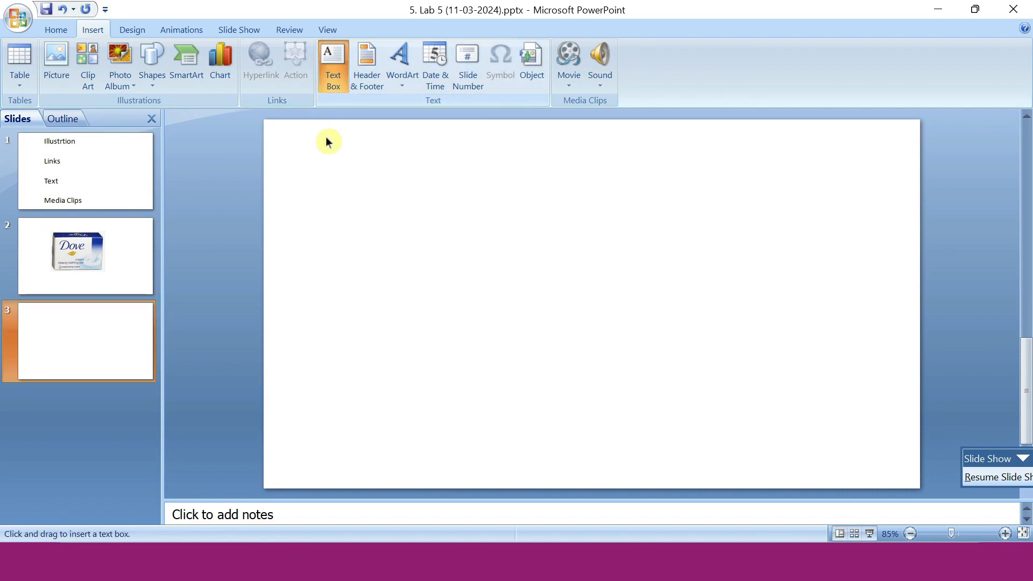
left_click(324, 186)
type("=")
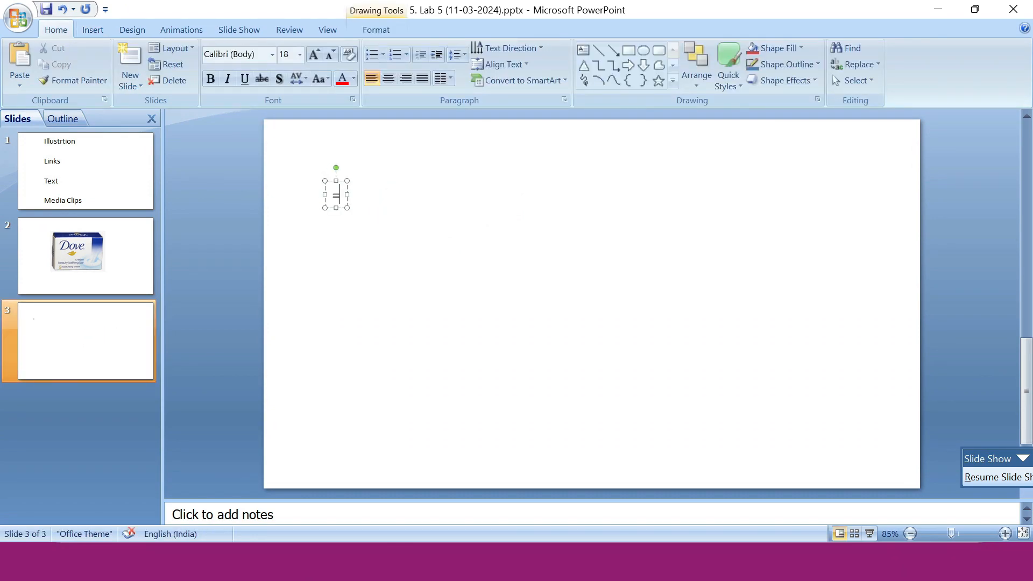
type("rand()")
key("Return")
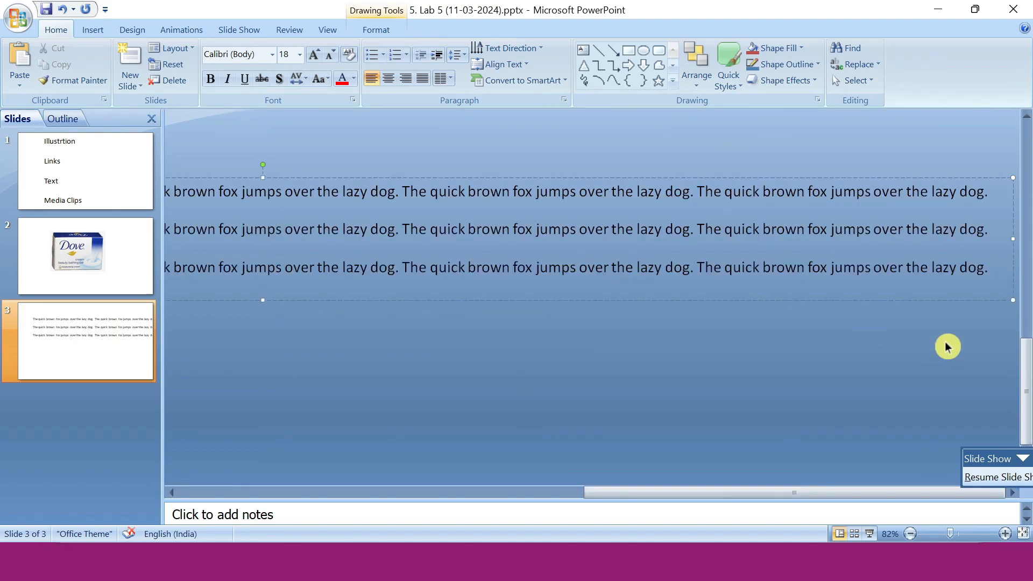
Step: Resize the sample-text box so its paragraphs wrap within slide 3, and move it nearer the slide's upper-left corner
left_click_drag(1013, 300, 332, 443)
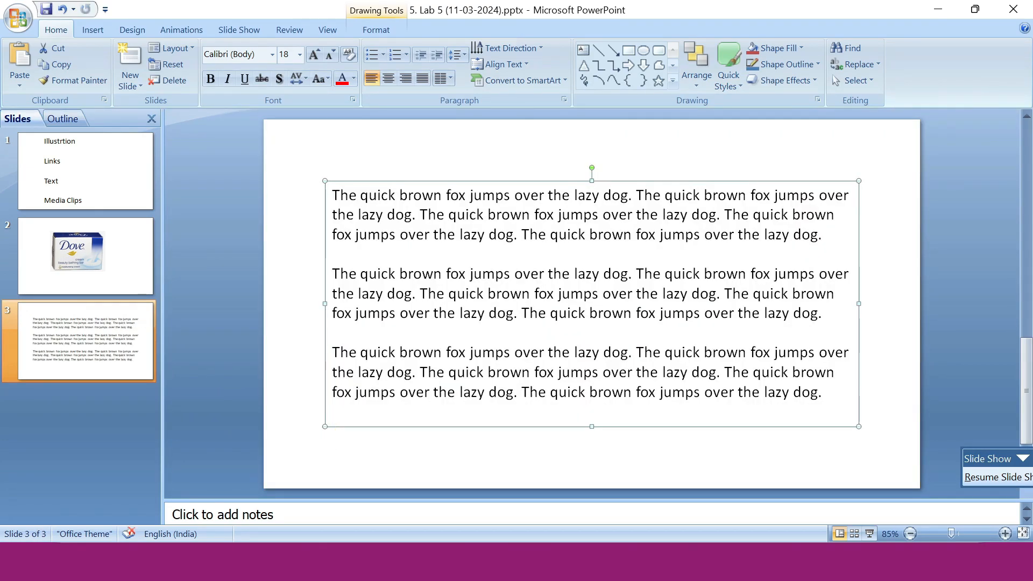
left_click_drag(528, 180, 507, 144)
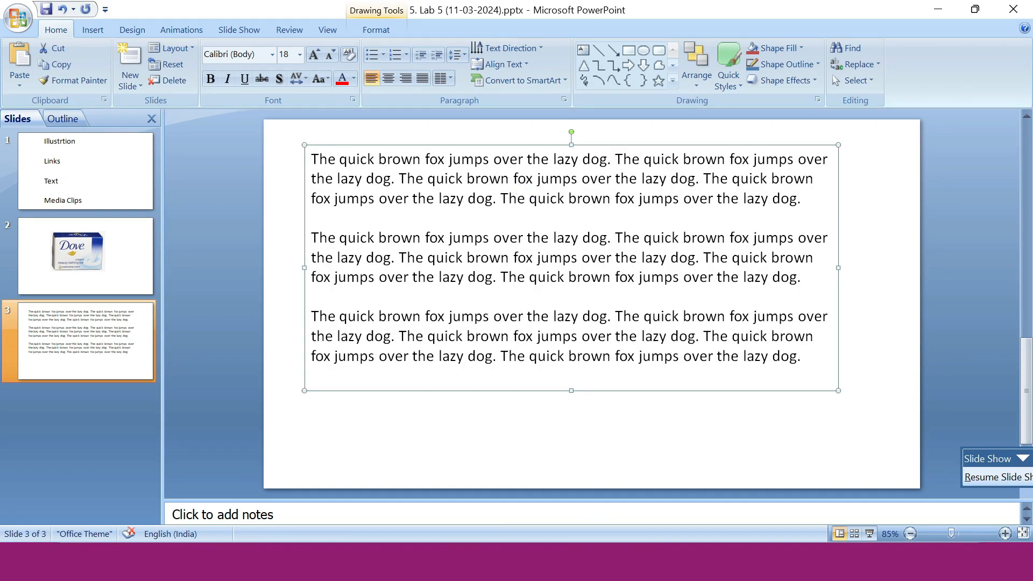
Step: Add a fourth blank slide and insert WordArt on it in the orange gradient style from the third row, second column
left_click(100, 31)
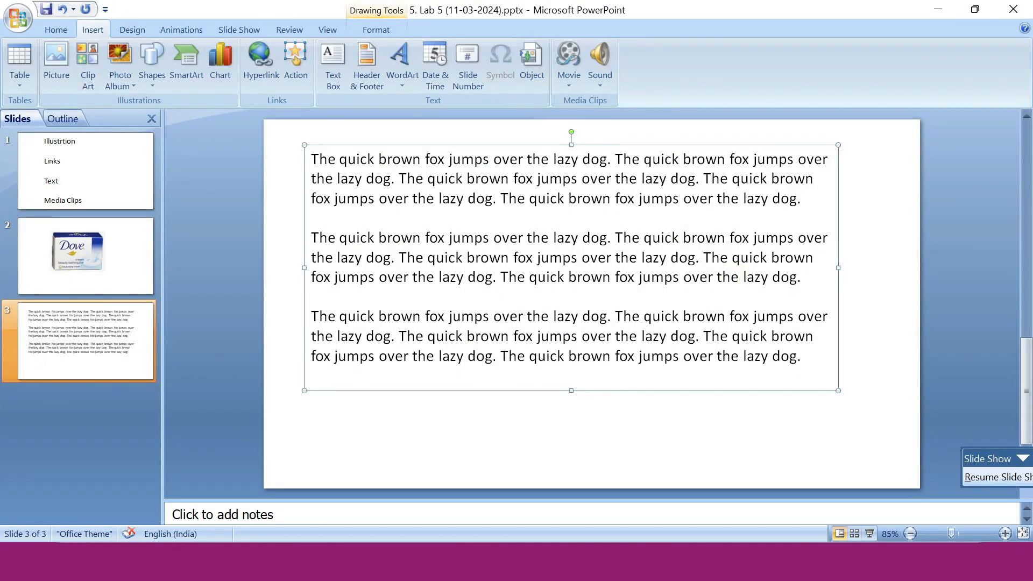
key("ctrl+m")
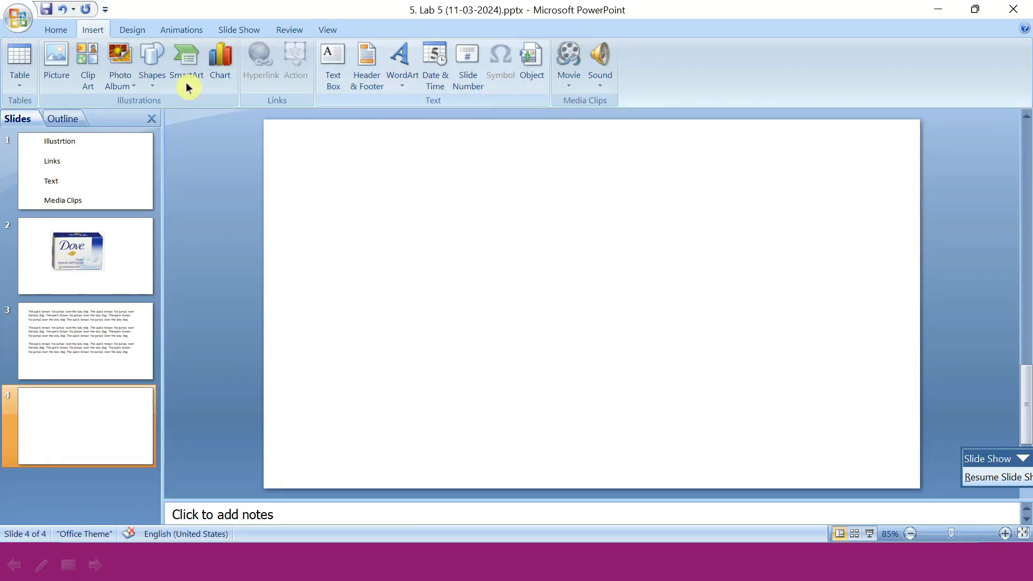
left_click(400, 80)
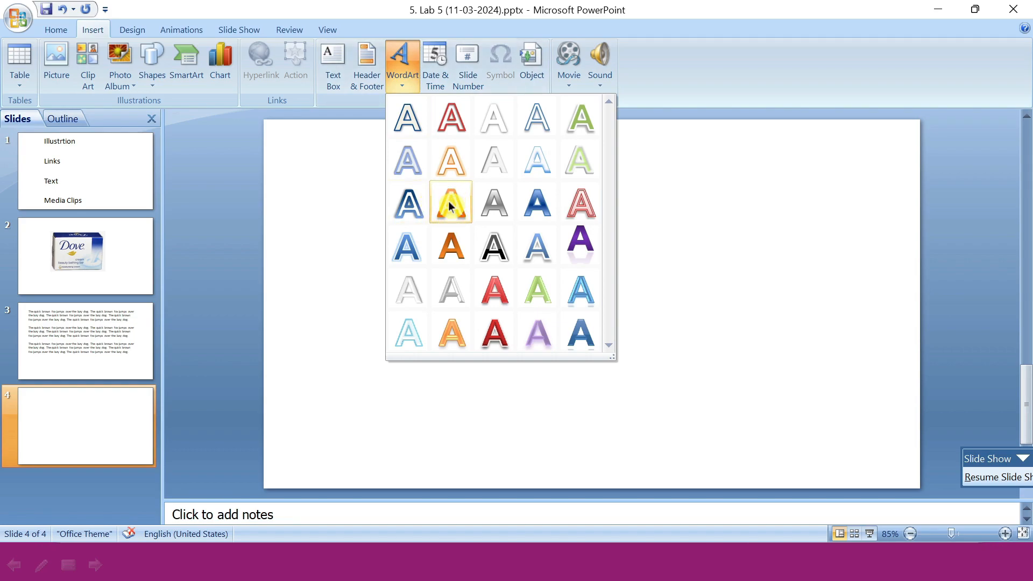
left_click(444, 211)
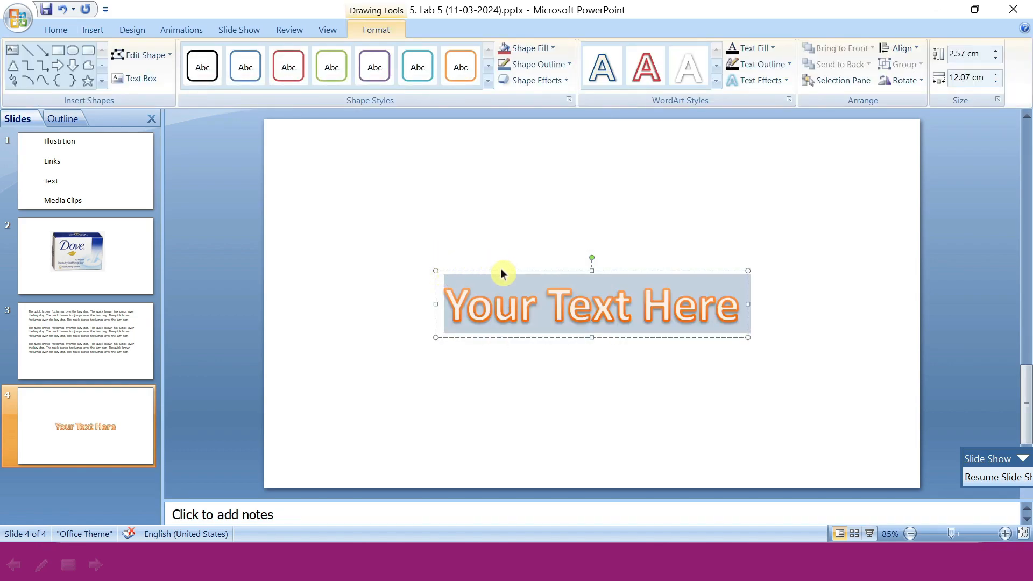
Step: Move the WordArt upward and slightly left on slide 4
left_click_drag(501, 268, 474, 213)
left_click(501, 272)
left_click_drag(501, 273, 471, 203)
Step: Replace the WordArt placeholder text with "Ms PPT Class 5"
left_click_drag(716, 237, 411, 240)
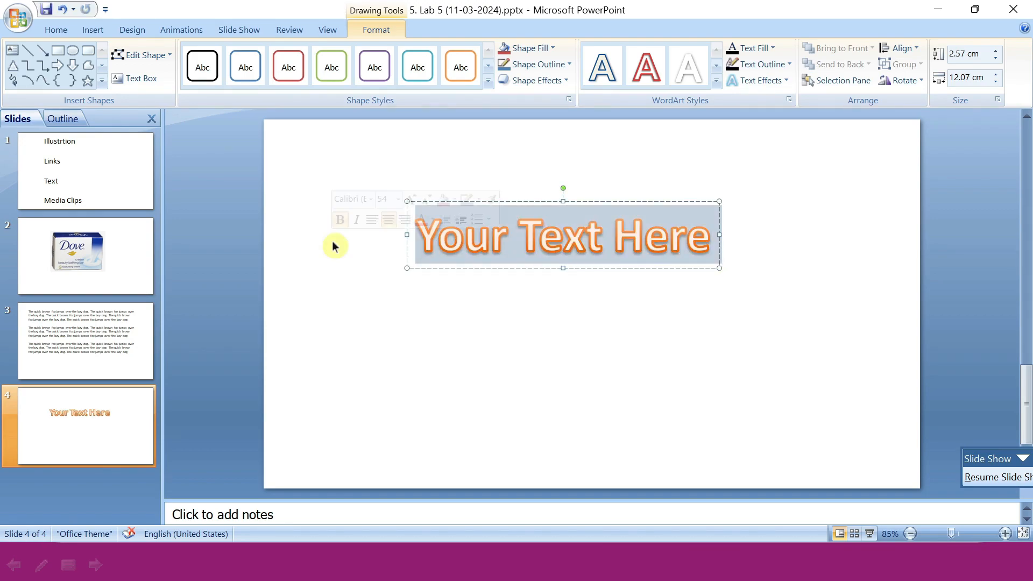
type("Ms PPT")
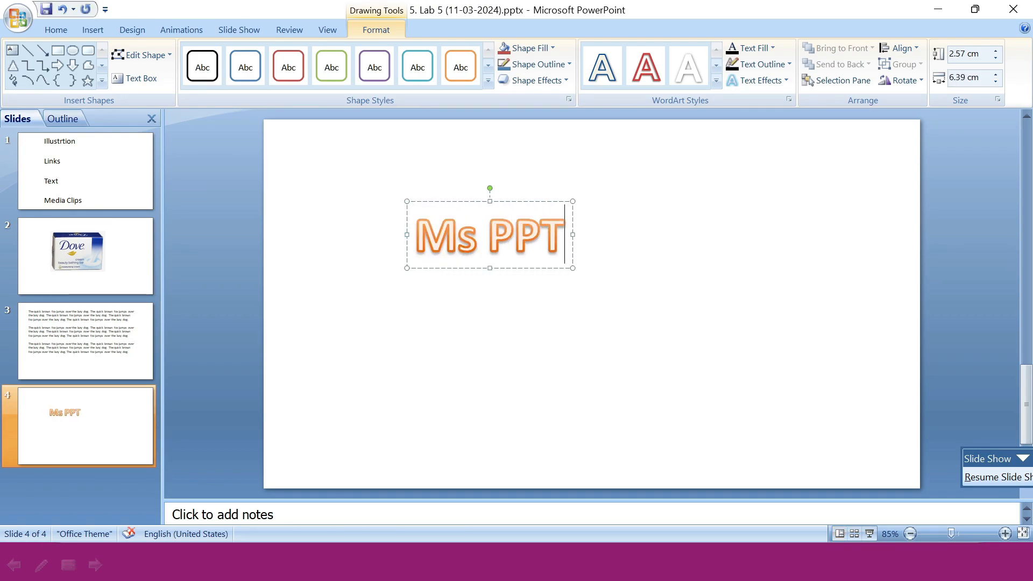
type(" Class")
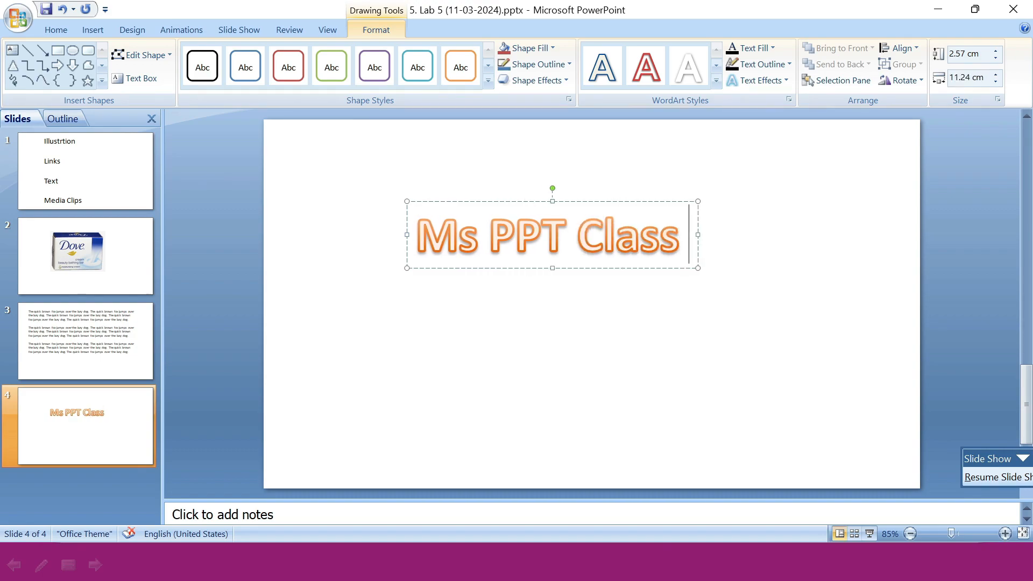
type(" 5")
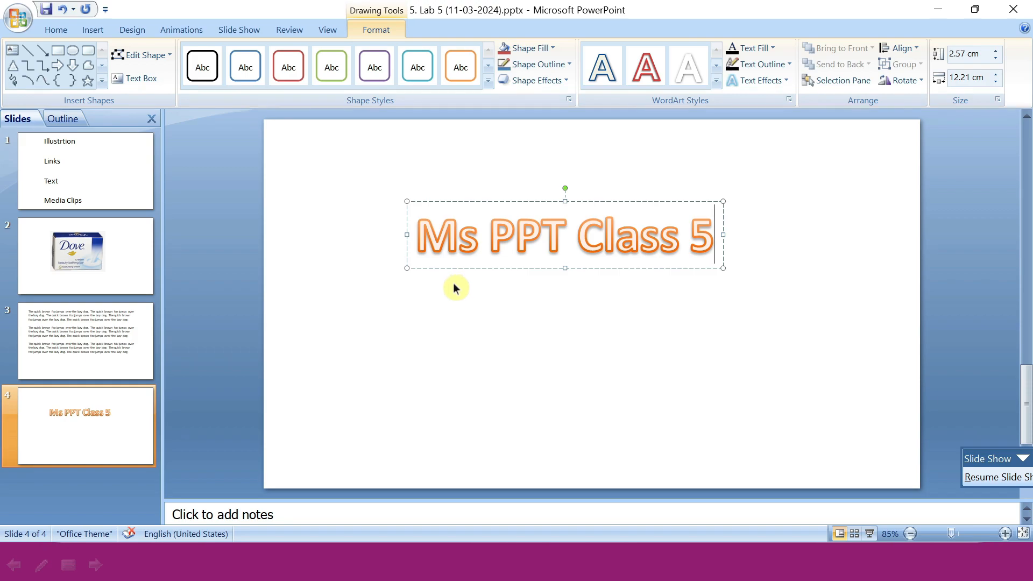
Step: Set the font size of the "Ms PPT Class 5" WordArt to 75 and save the presentation
key("ctrl+a")
left_click(67, 34)
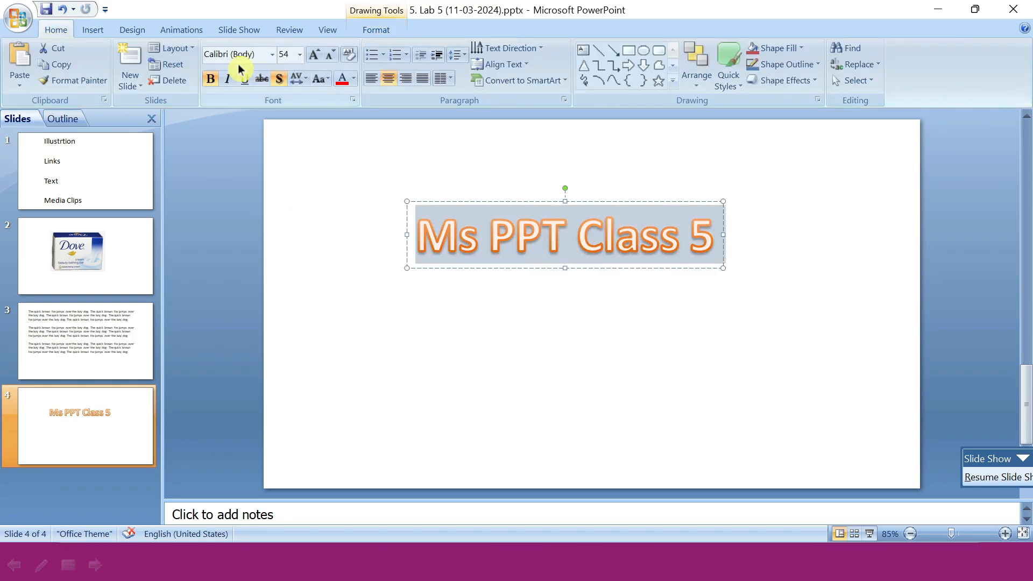
type("75")
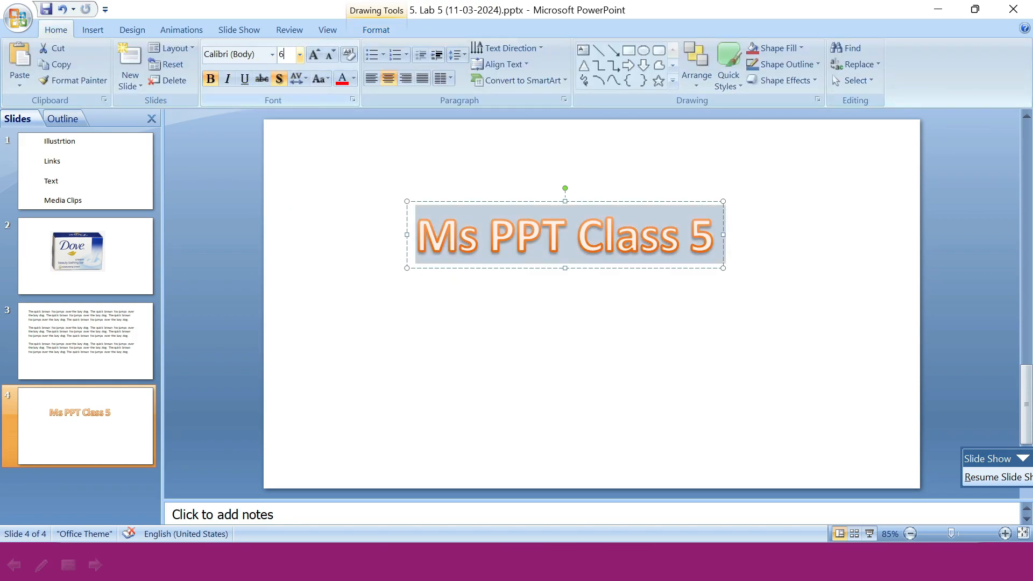
key("Return")
key("ctrl+s")
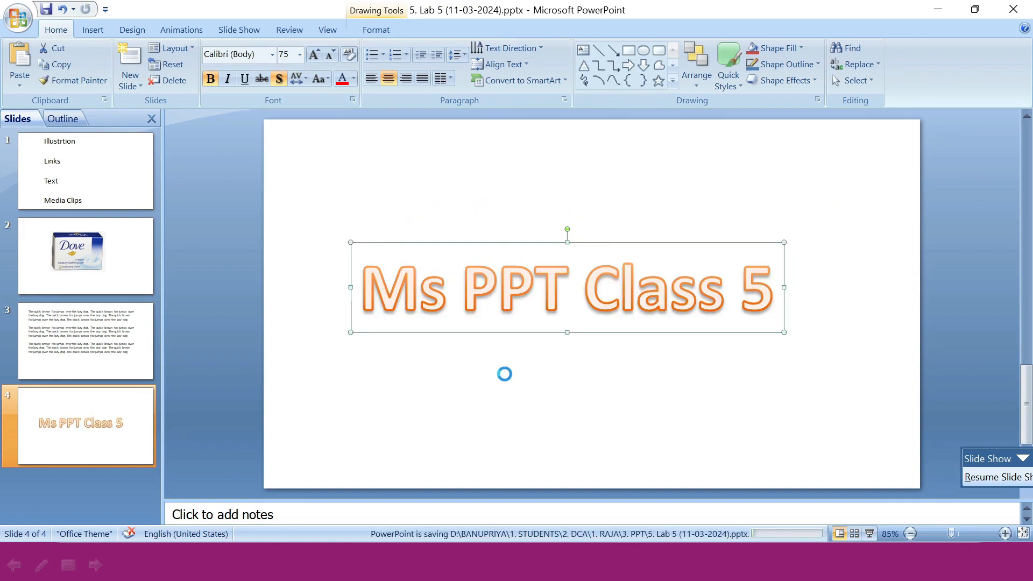
Step: Add the slide number and the footer text "Class 5" to all slides
key("alt+Tab")
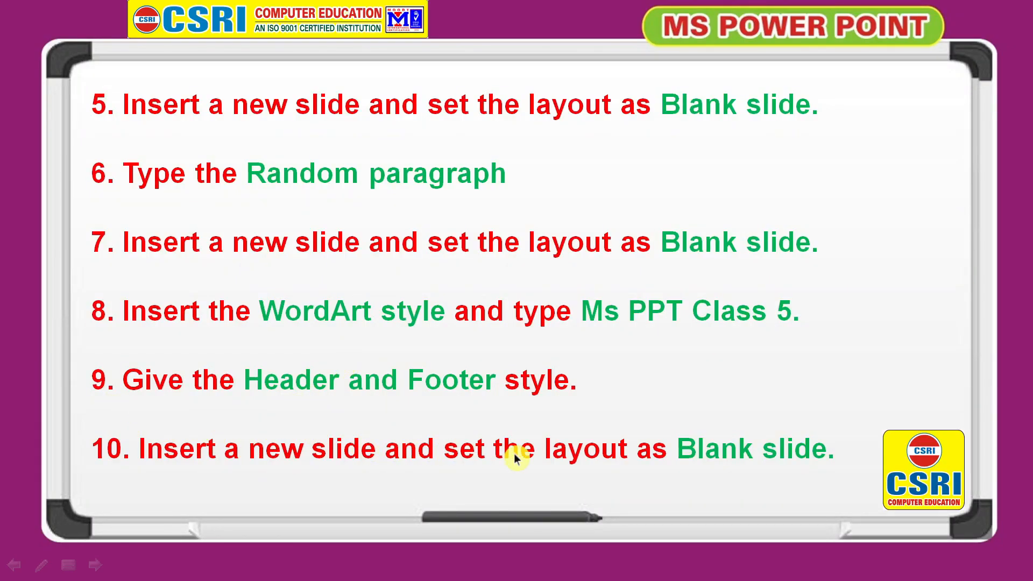
key("alt+Tab")
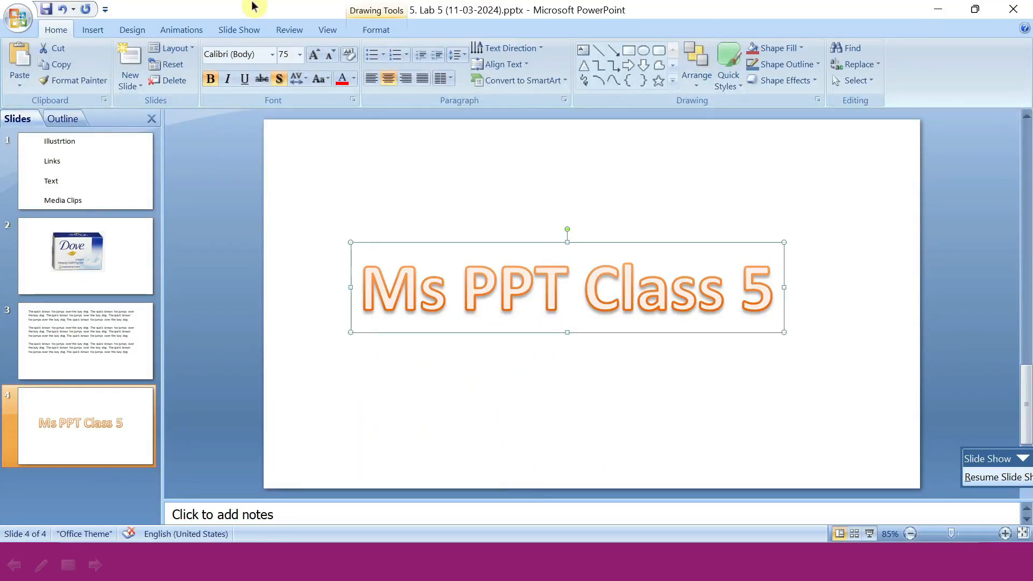
left_click(92, 31)
left_click(366, 70)
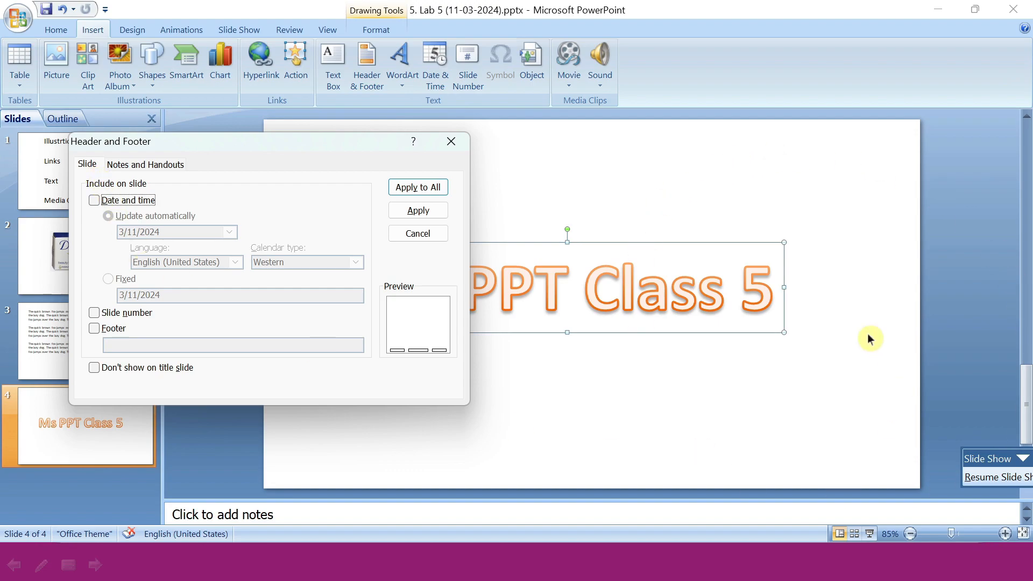
left_click(119, 167)
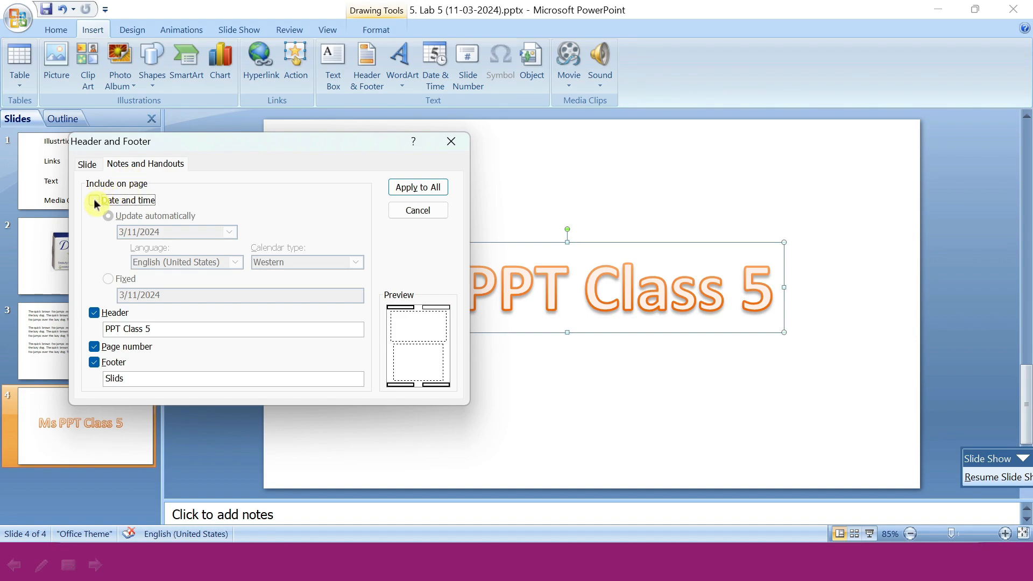
left_click(91, 164)
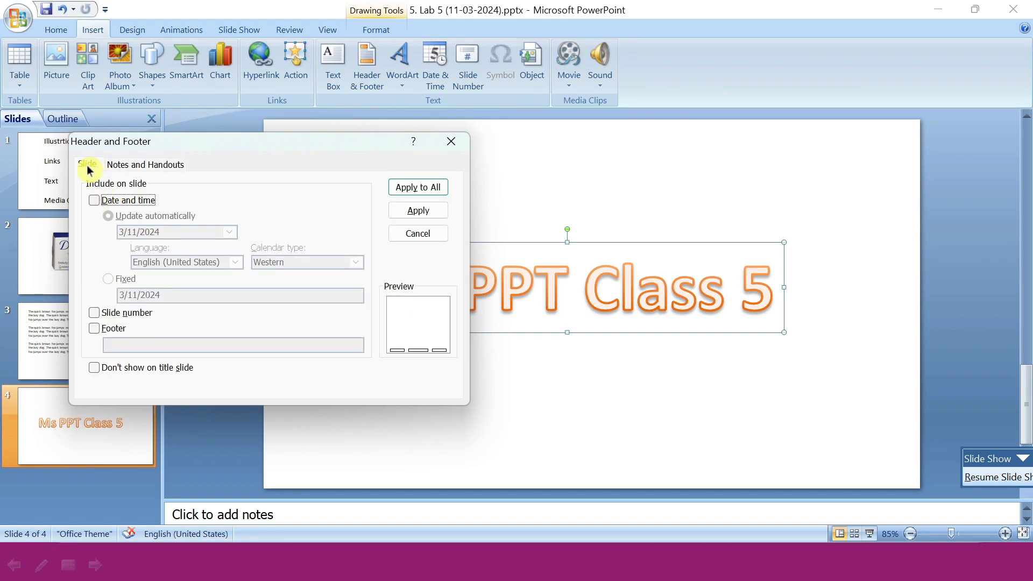
left_click(94, 313)
left_click(94, 329)
type("Class 5")
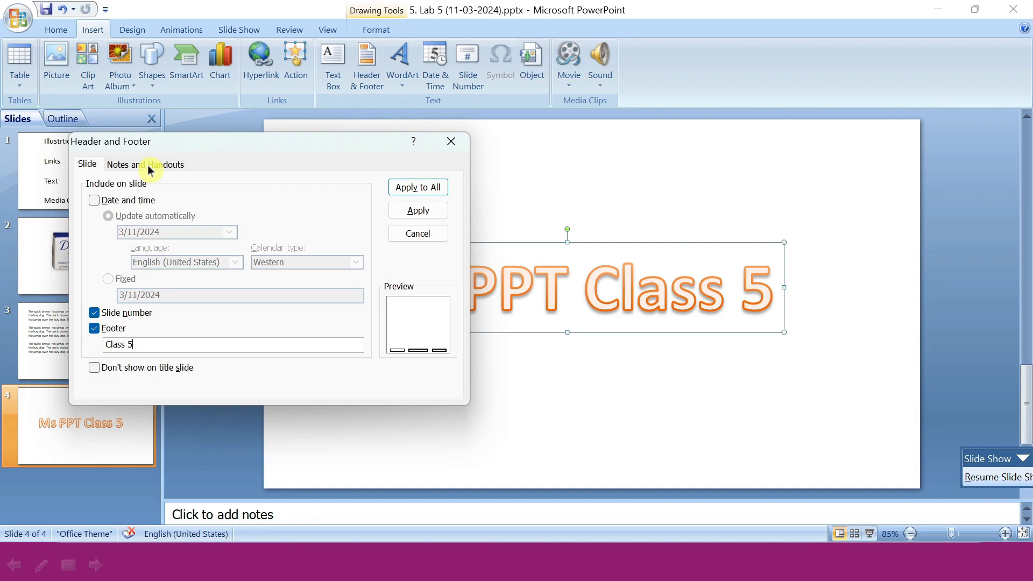
left_click(417, 187)
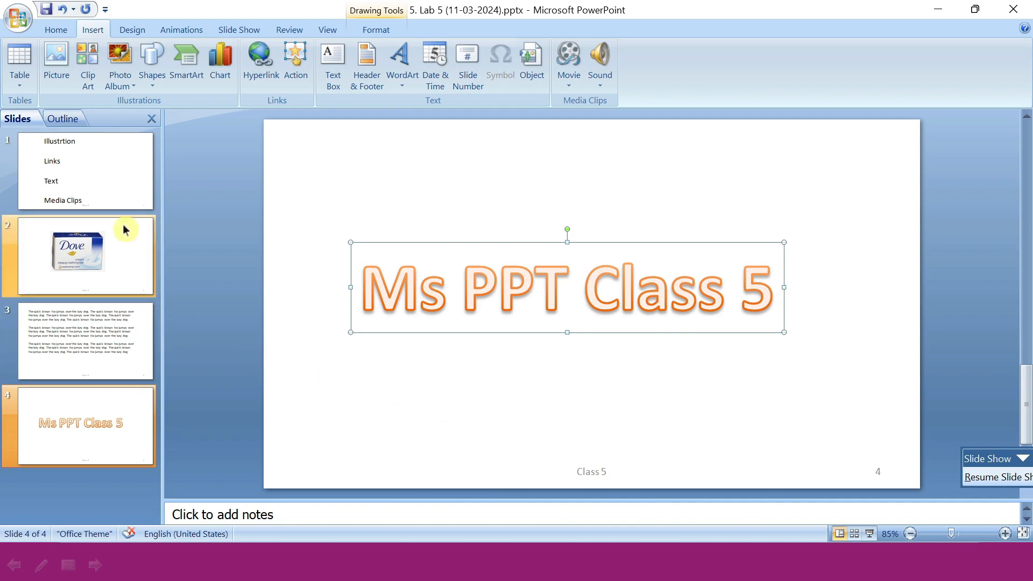
Step: Review the header and footer settings for notes and handouts without changing them
left_click(368, 81)
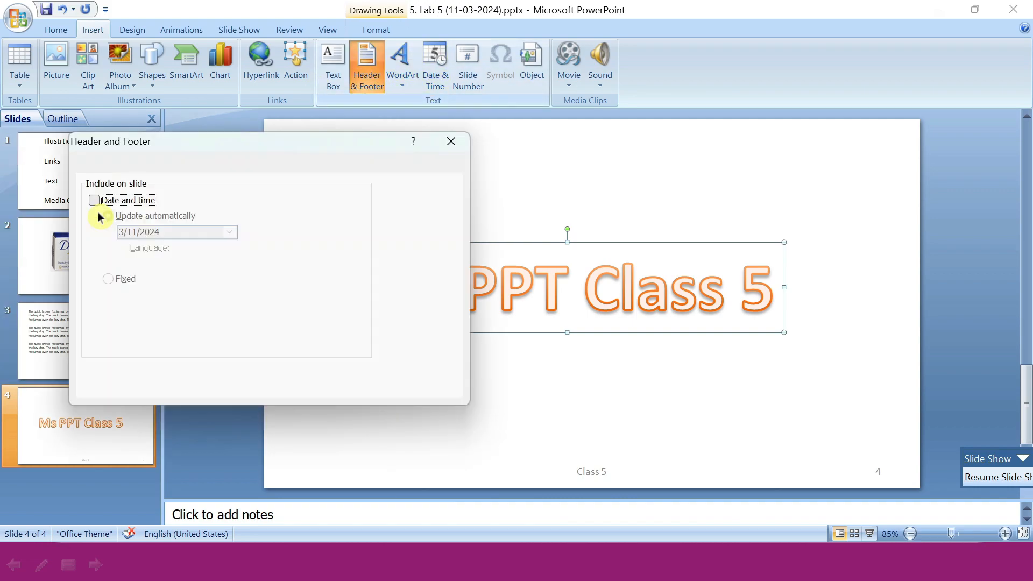
left_click(134, 166)
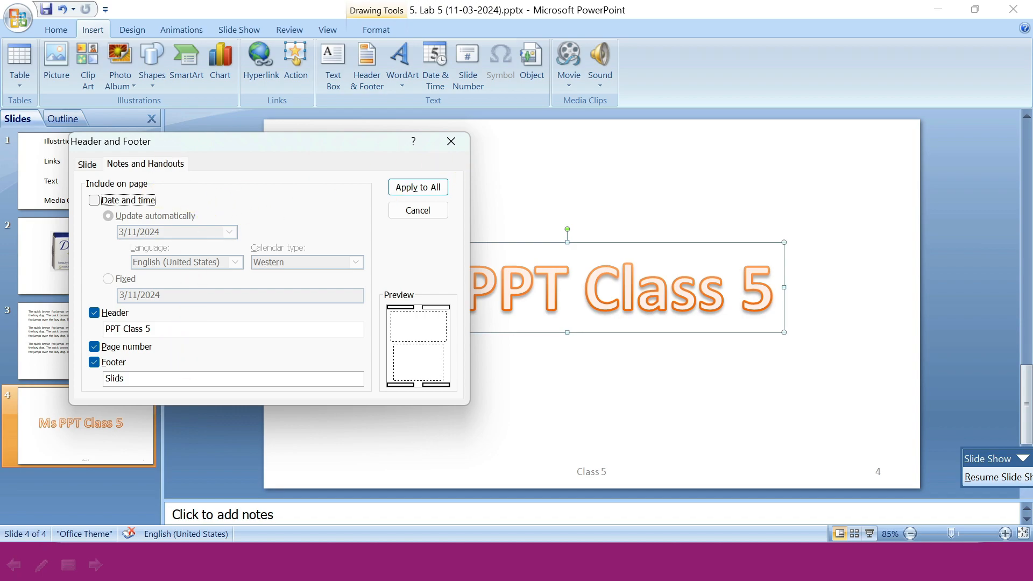
left_click(451, 140)
Step: Preview the presentation for printing and switch the preview from slides to another print content option
left_click(22, 20)
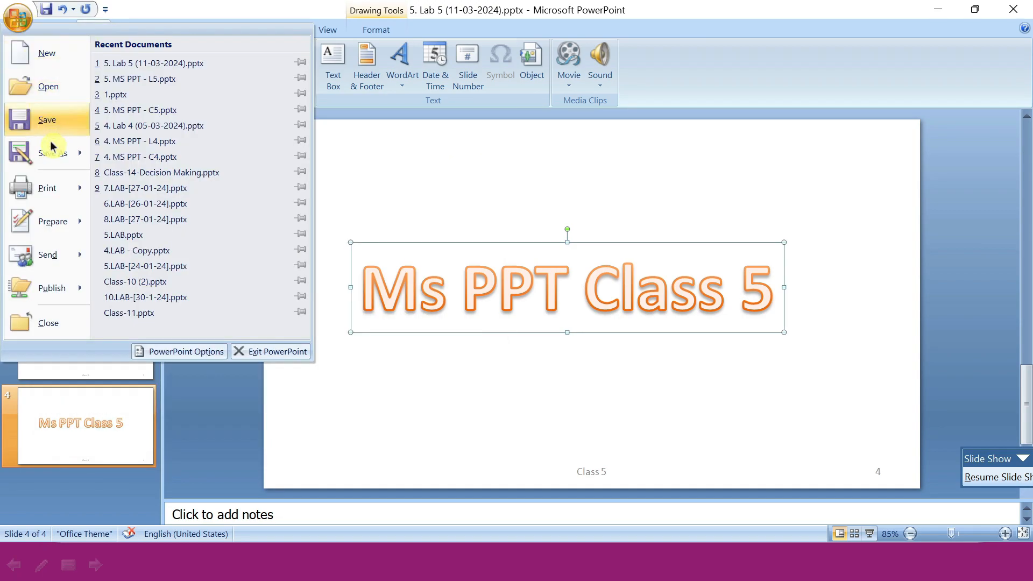
mouse_move(54, 191)
left_click(145, 171)
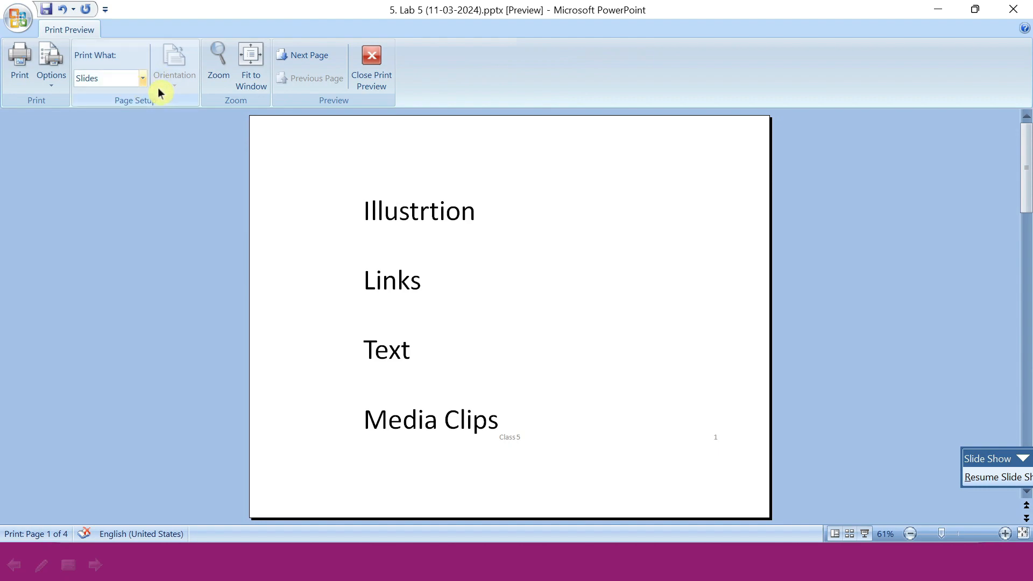
left_click(141, 81)
left_click(134, 110)
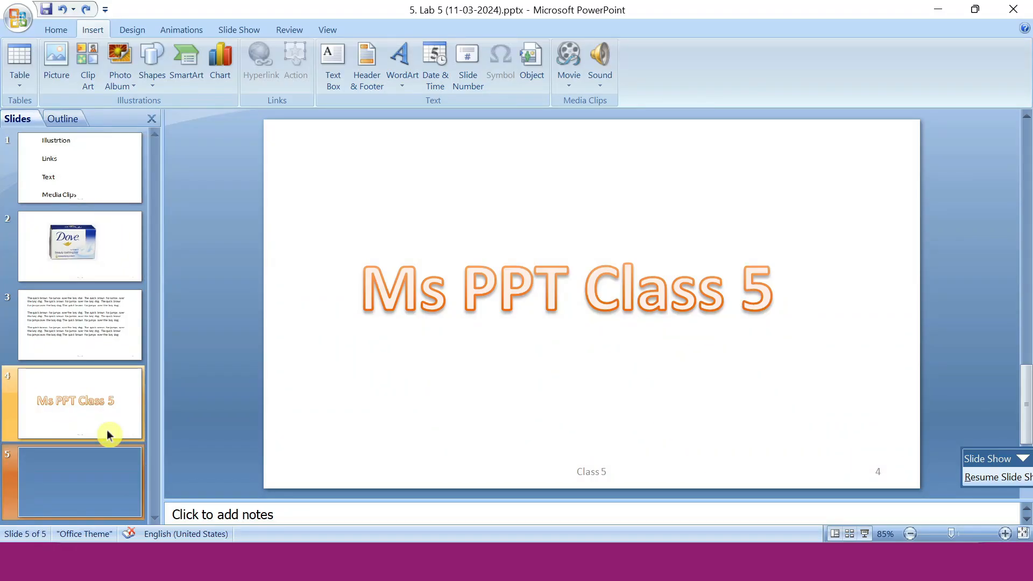
Step: Add a fifth slide with a blank layout and insert the movie file file_example_MP4_480_1_5MG.mp4 on it
key("ctrl+m")
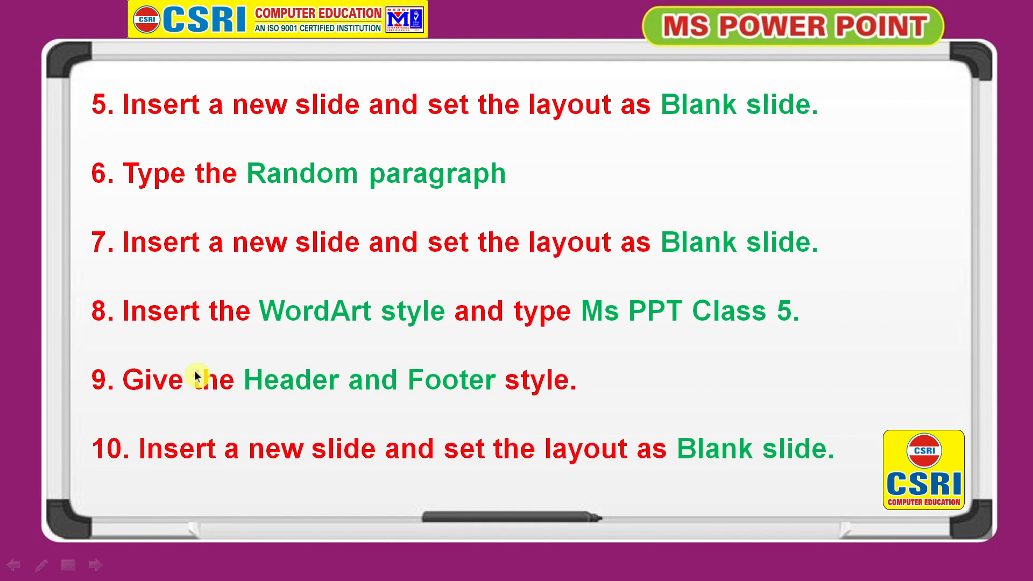
left_click(196, 375)
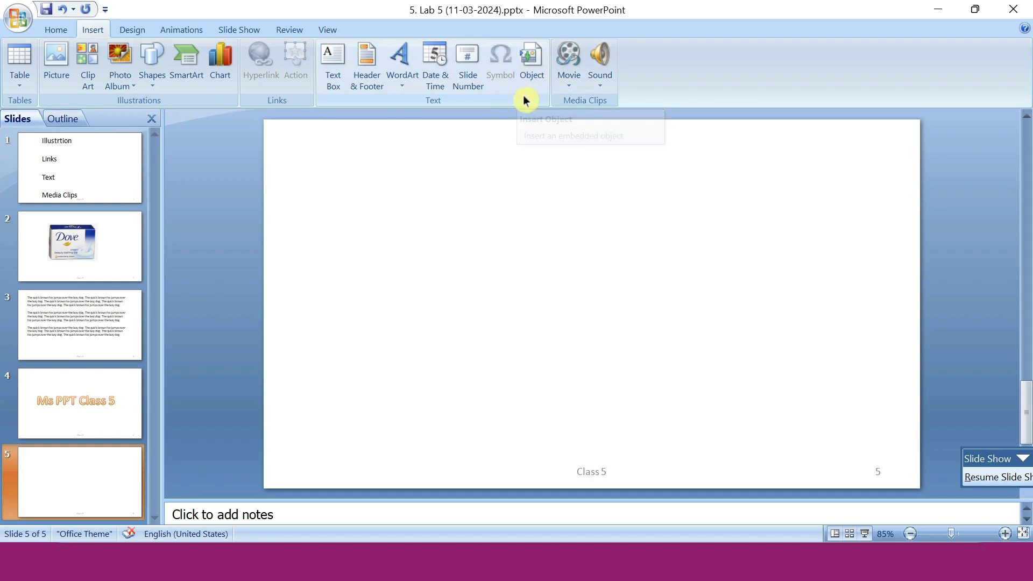
left_click(570, 84)
left_click(583, 105)
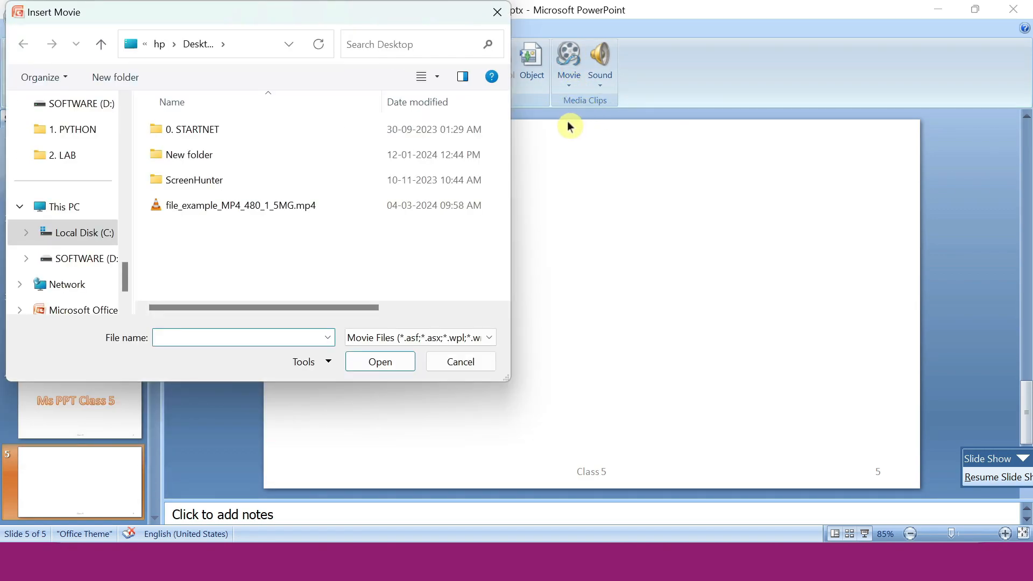
scroll(81, 177, "up", 5)
left_click(169, 211)
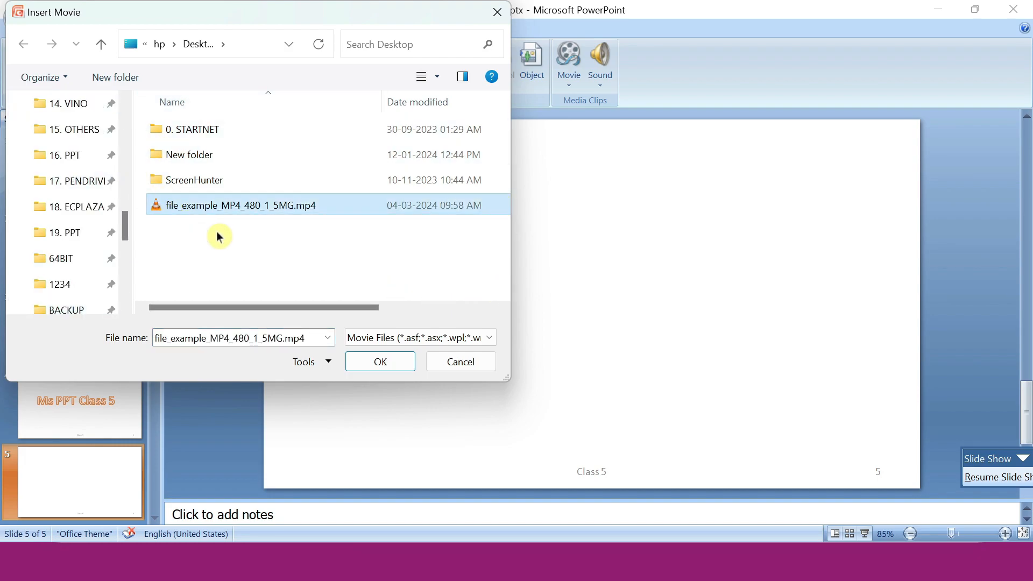
left_click(372, 361)
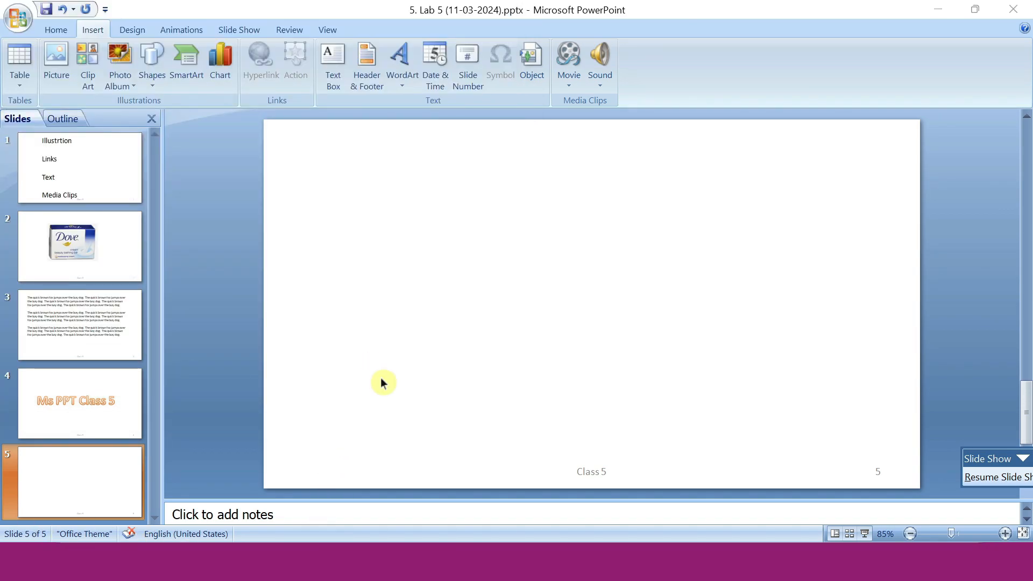
left_click(565, 332)
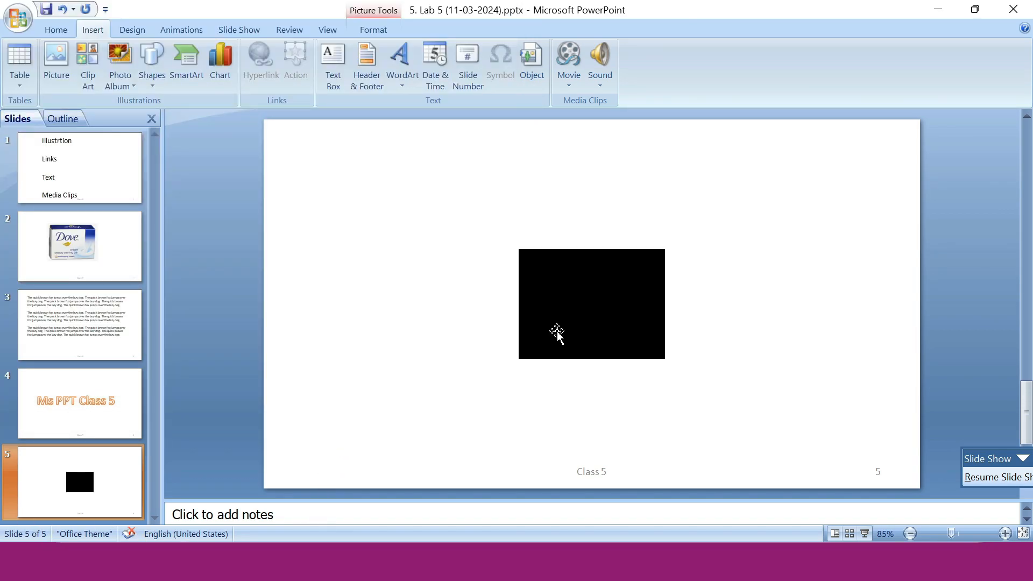
Step: Enlarge the movie and position it to fill most of slide 5 above the footer, and save the presentation
left_click_drag(517, 361, 325, 393)
left_click_drag(402, 404, 426, 295)
left_click_drag(691, 272, 693, 274)
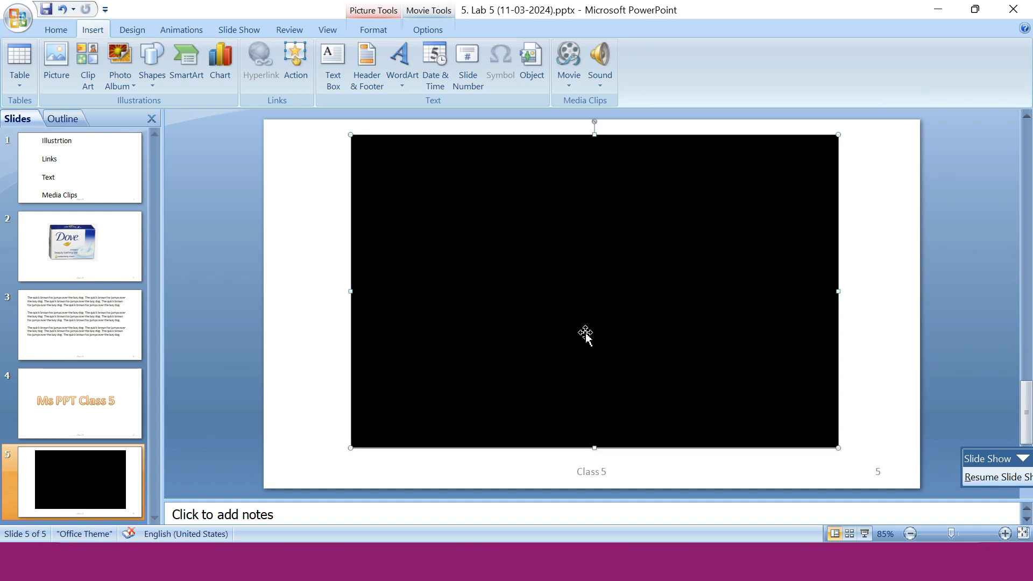
key("ctrl+s")
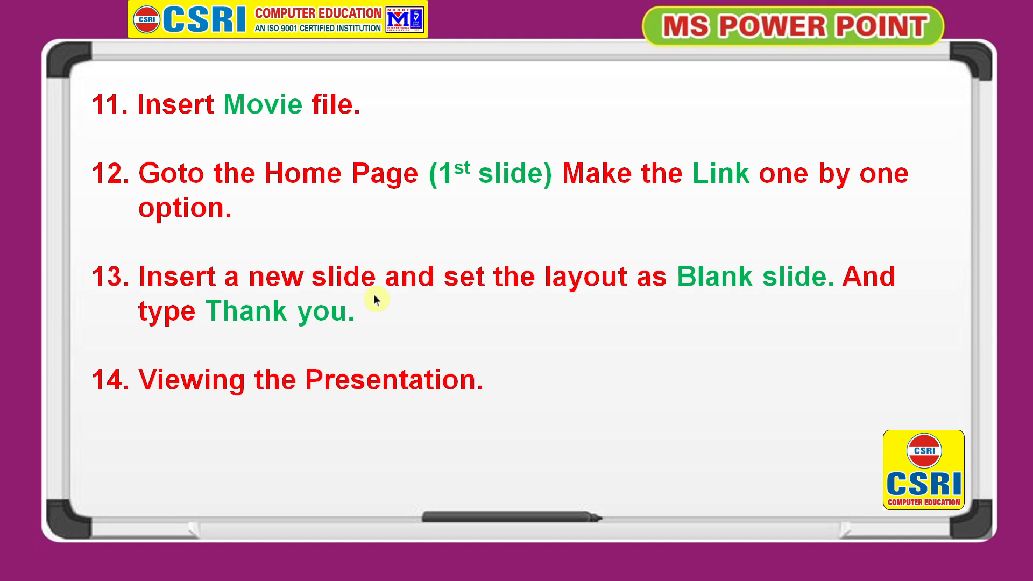
Step: Correct the first list entry on slide 1 to read "Illustration"
key("alt+Tab")
scroll(224, 318, "up", 1)
left_click(69, 189)
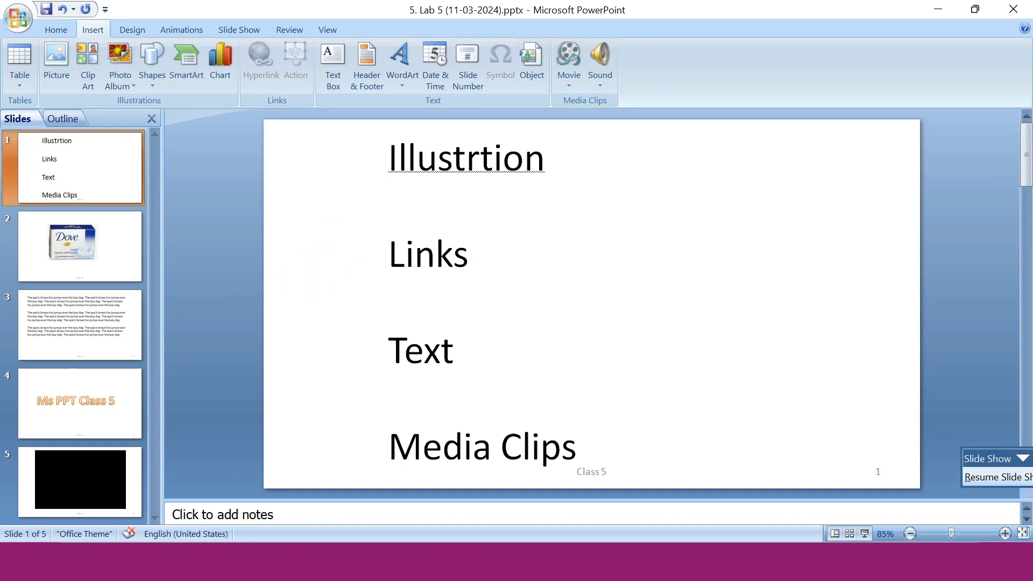
left_click(483, 162)
type("a")
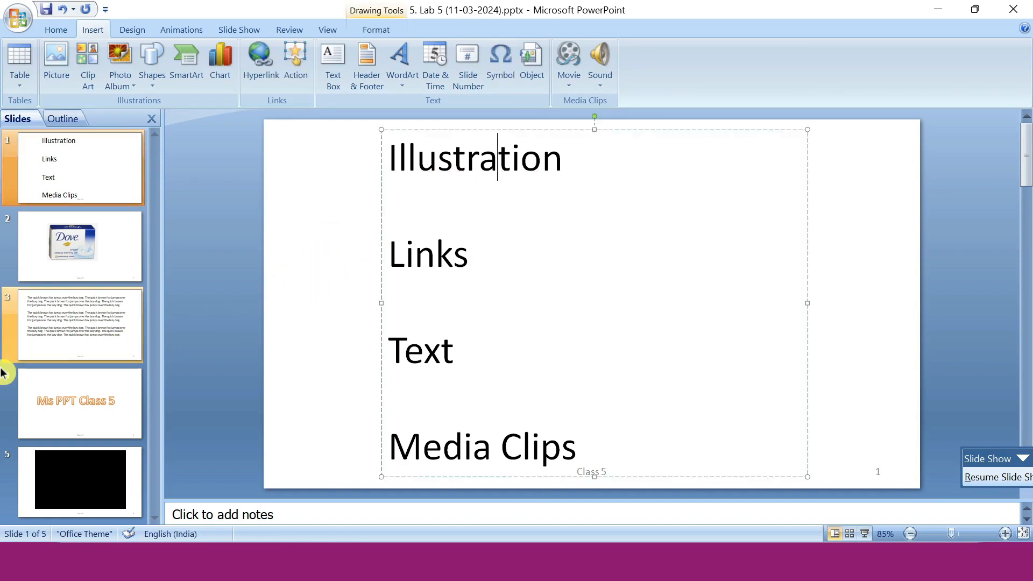
Step: Examine slides 2 to 5 against the list on slide 1 to match each entry with its target slide
left_click(66, 261)
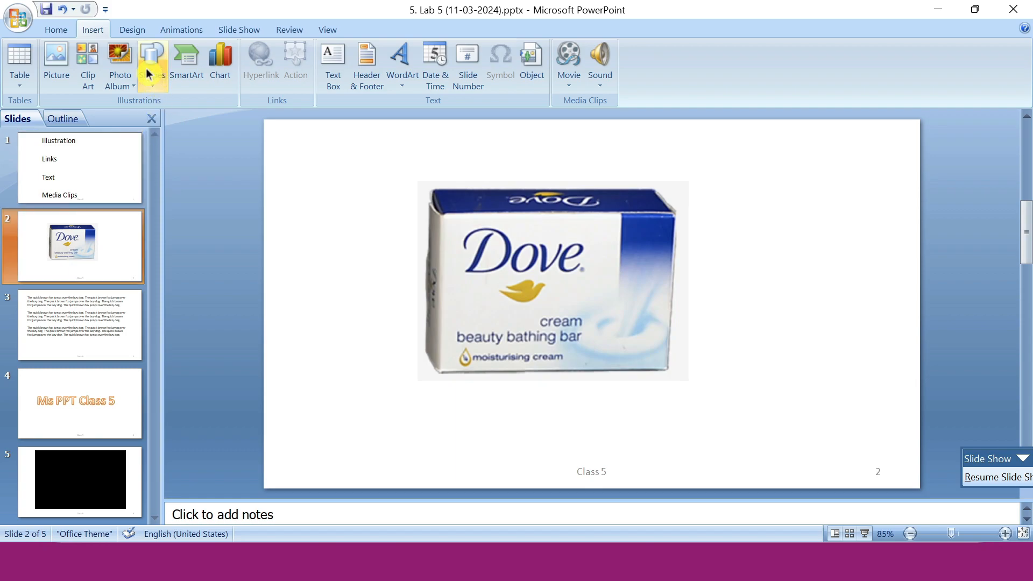
left_click(75, 175)
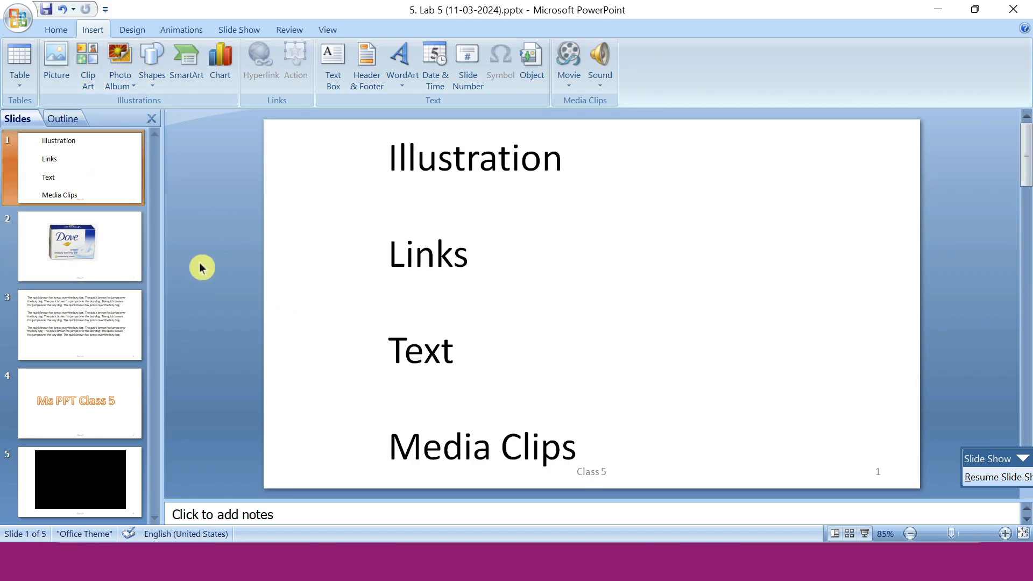
left_click(92, 306)
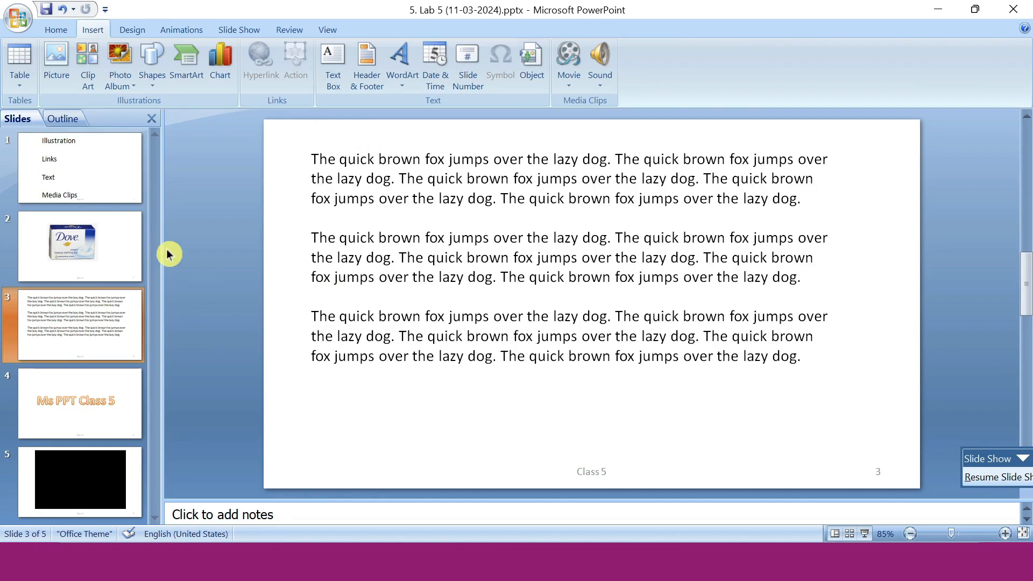
left_click(56, 173)
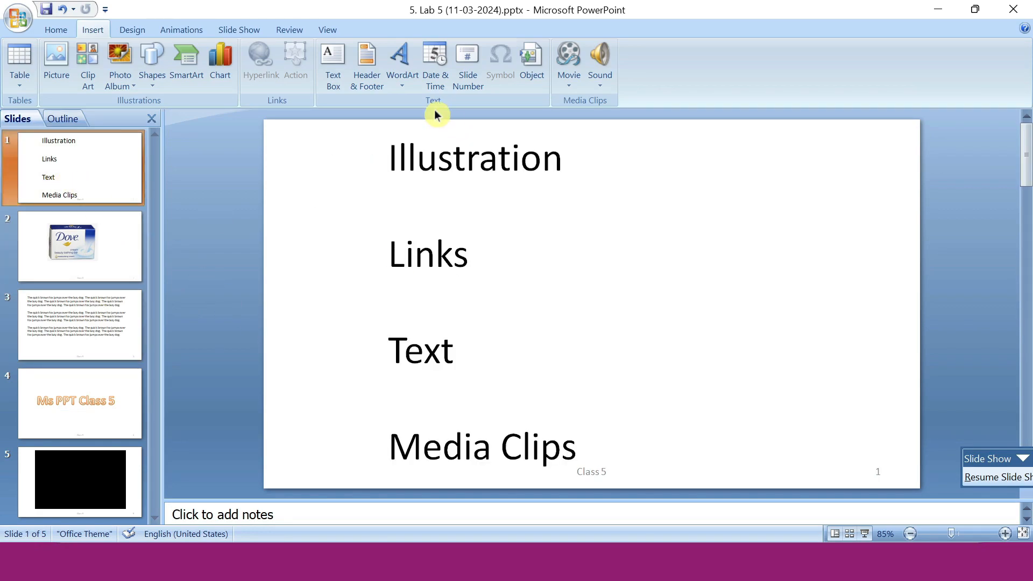
left_click(84, 419)
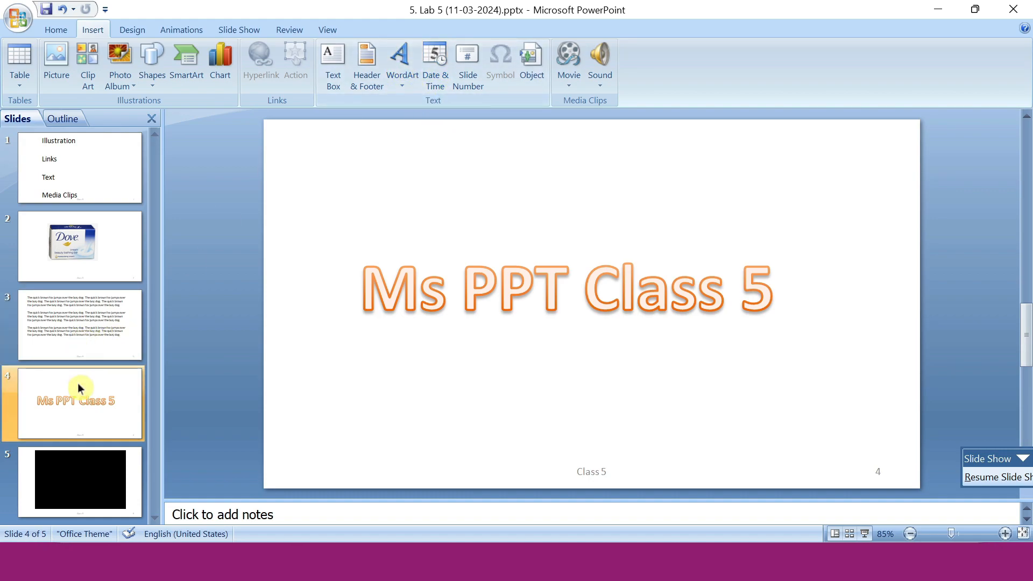
left_click(96, 151)
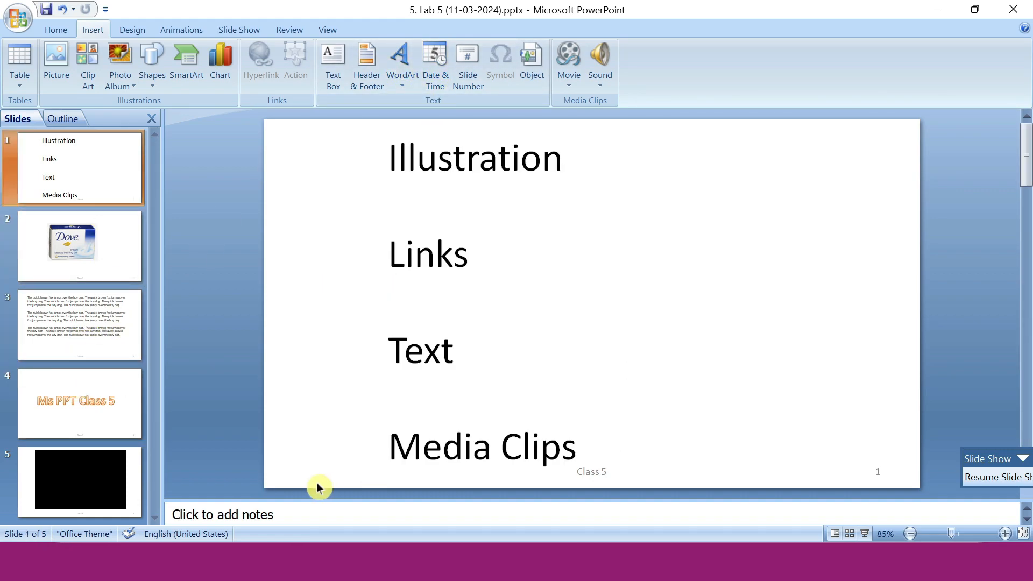
left_click(47, 501)
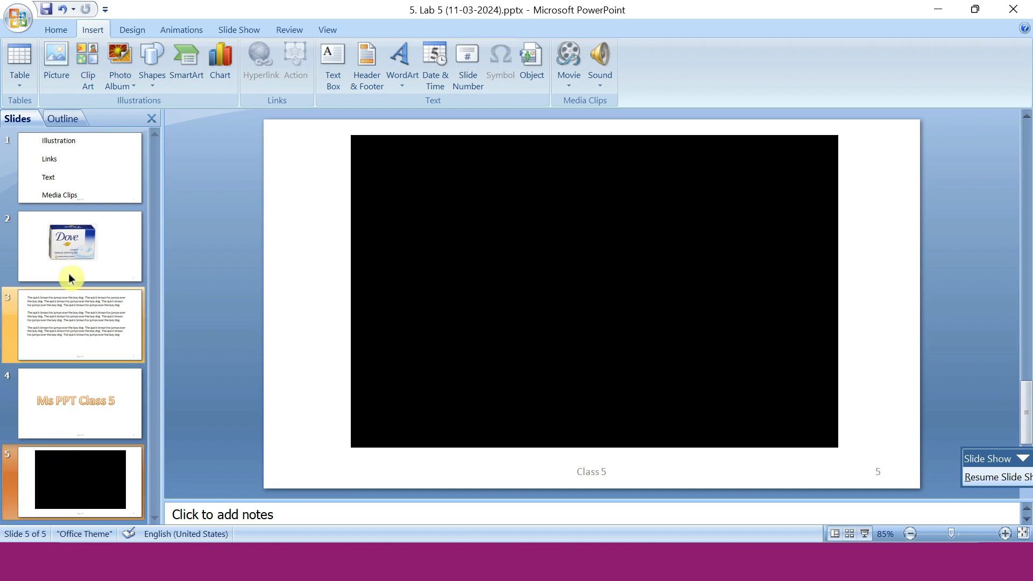
left_click(102, 150)
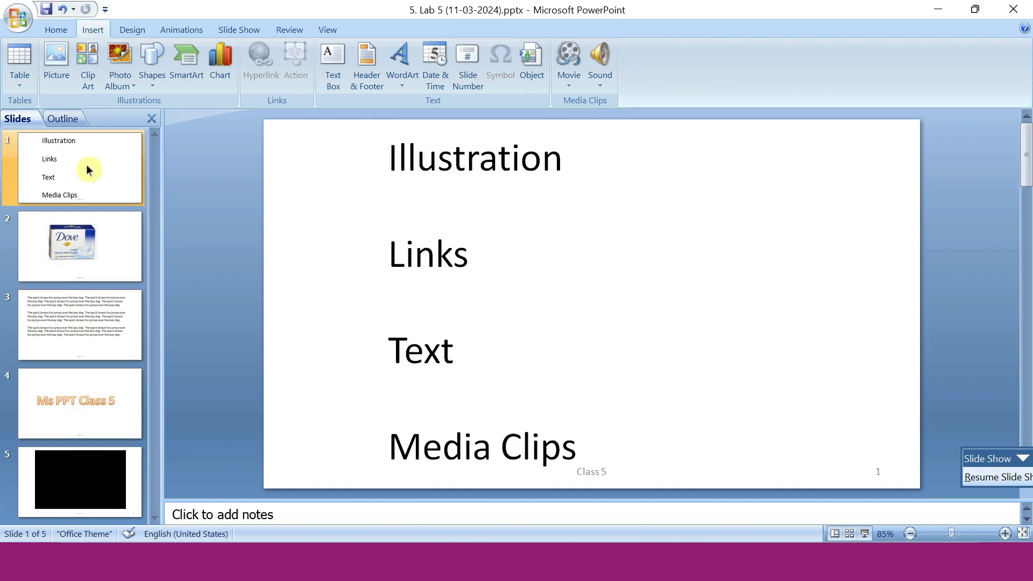
Step: Hyperlink the "Illustration" entry on slide 1 to slide 2 of this presentation
left_click(466, 253)
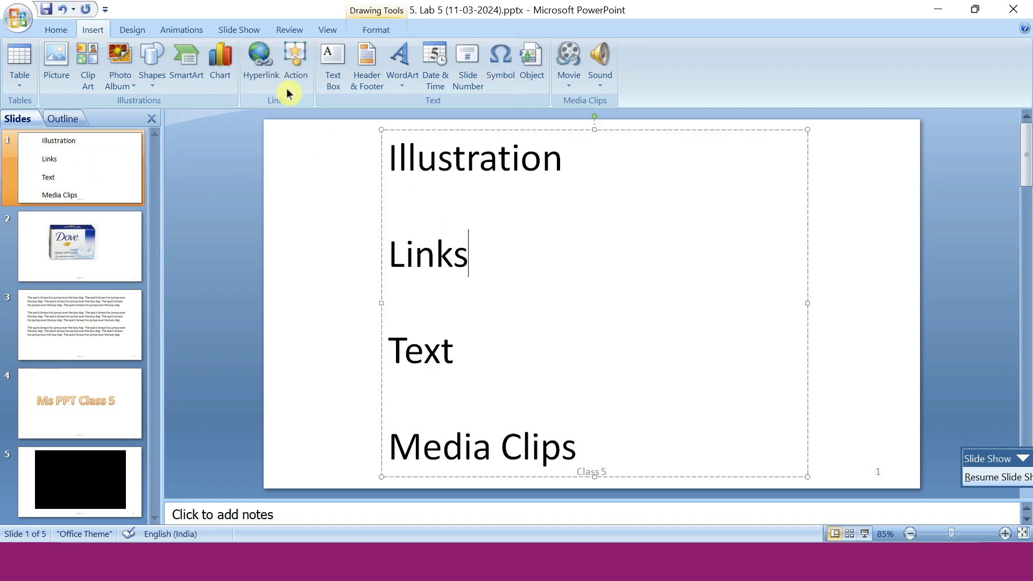
key("ctrl+Home")
key("shift+End")
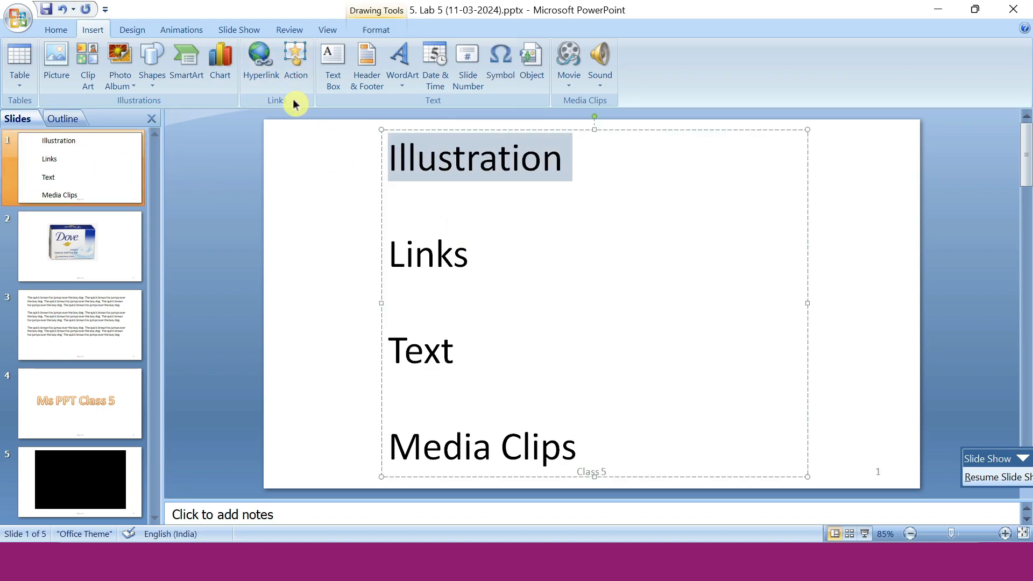
left_click(263, 78)
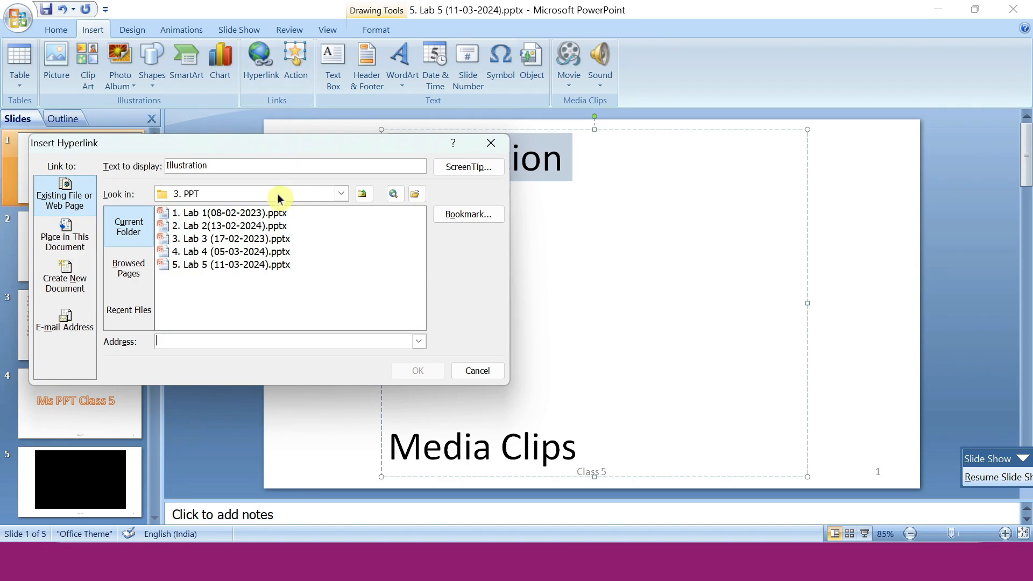
left_click(70, 241)
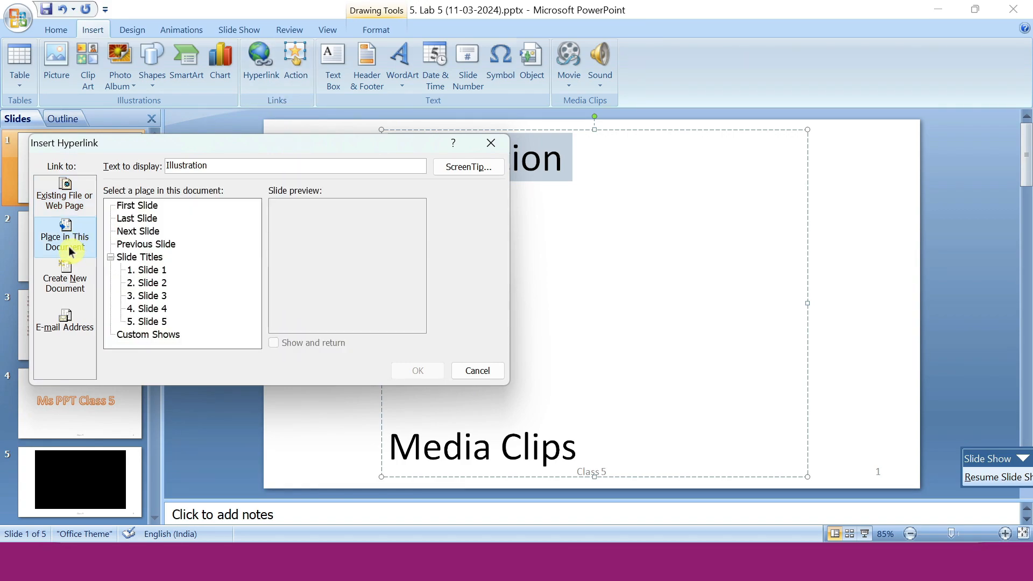
left_click(147, 286)
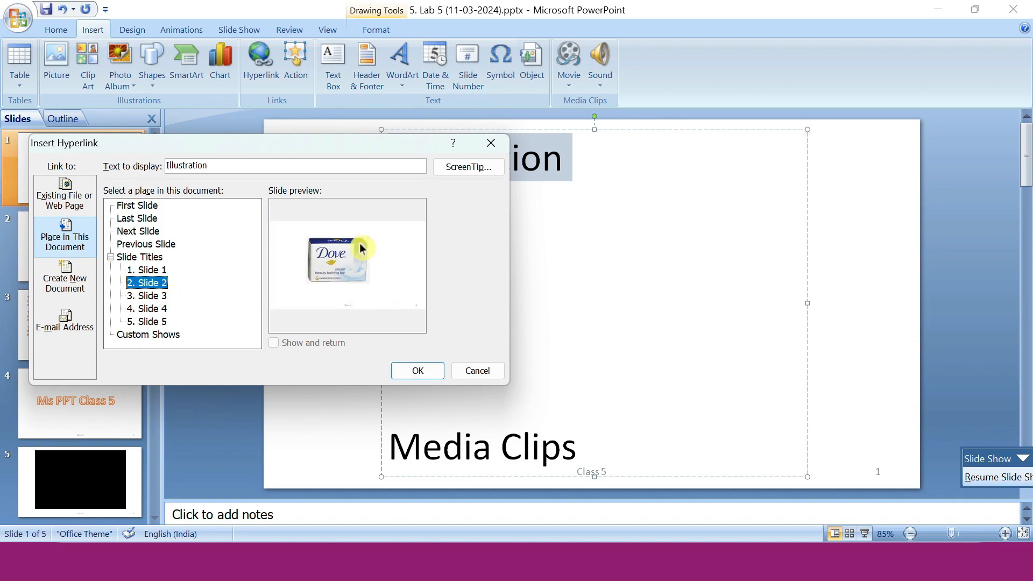
left_click(418, 371)
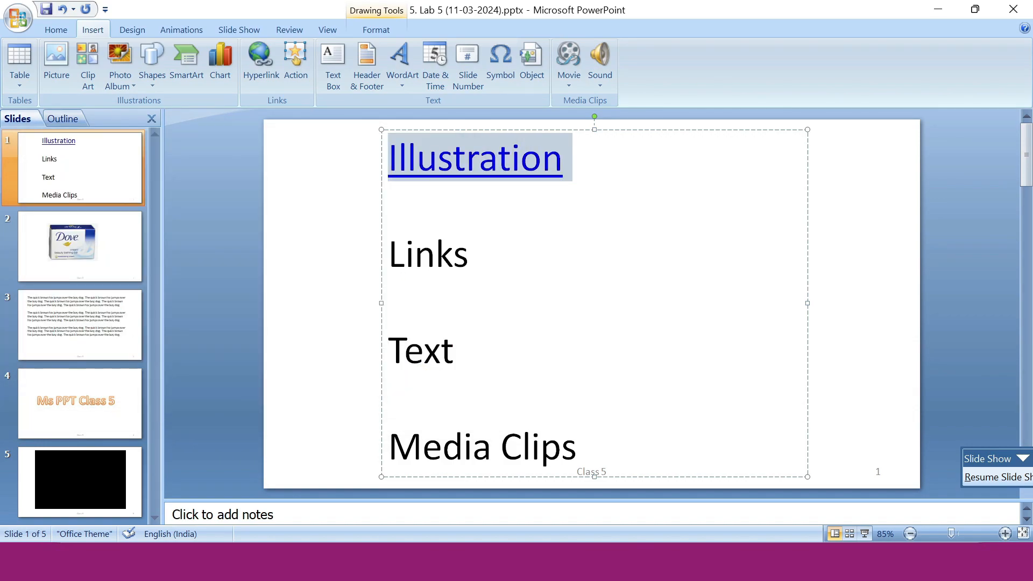
Step: Hyperlink the "Links" entry on slide 1 to slide 3 of this presentation
left_click_drag(469, 253, 389, 253)
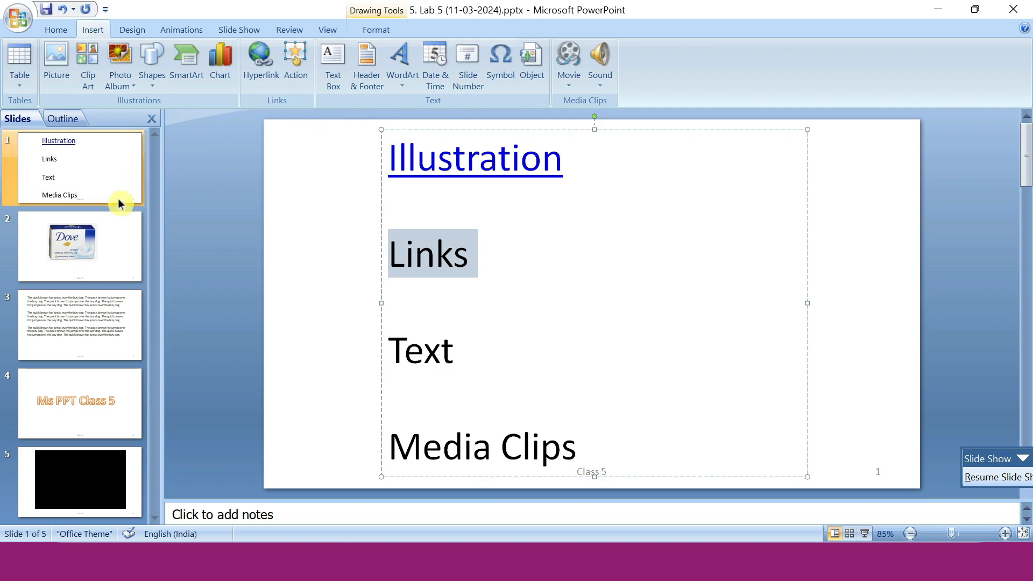
left_click(278, 75)
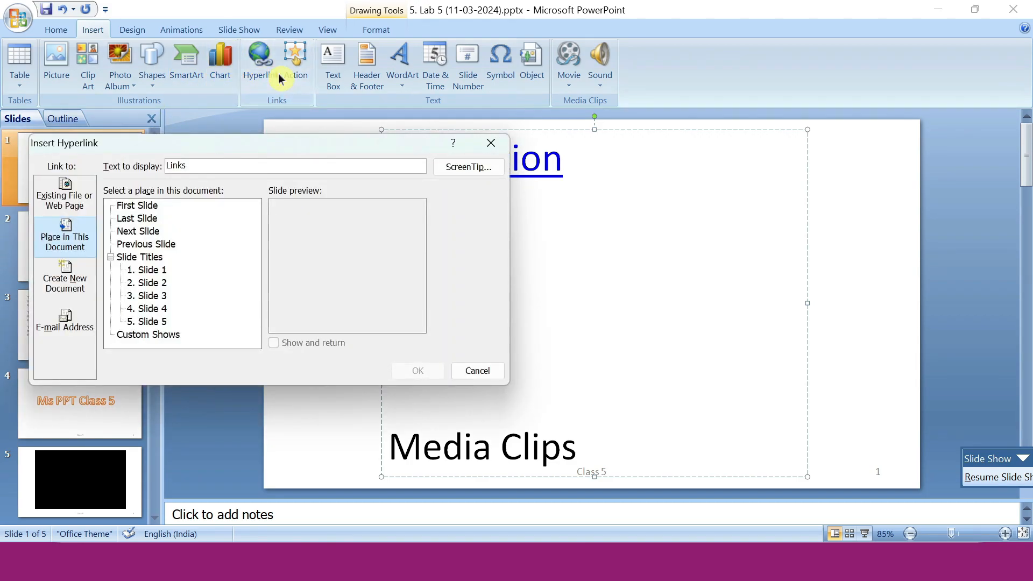
left_click(150, 297)
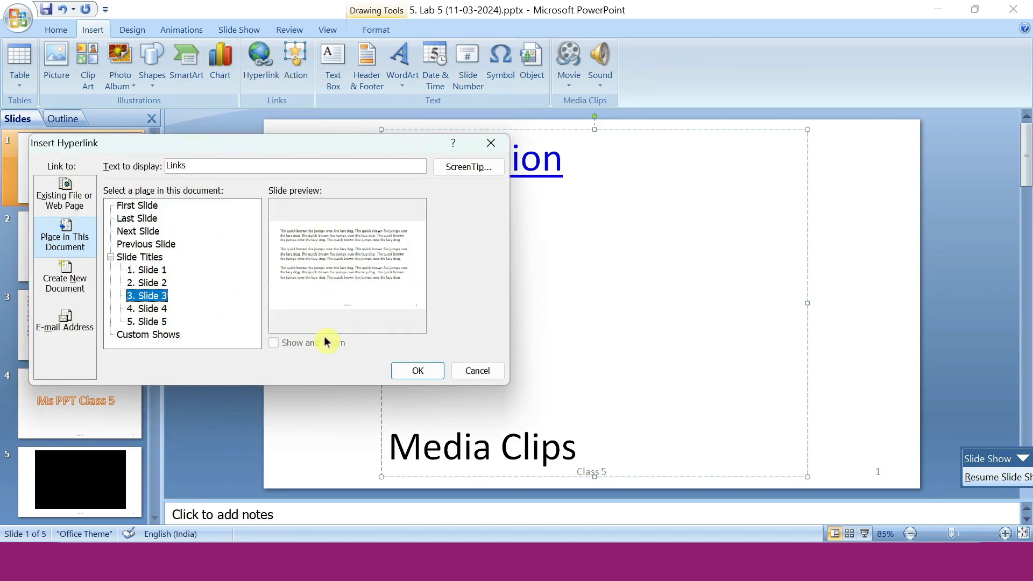
left_click(415, 372)
Step: Hyperlink the "Text" entry on slide 1 to slide 4 of this presentation
left_click_drag(458, 350, 387, 351)
key("ctrl+k")
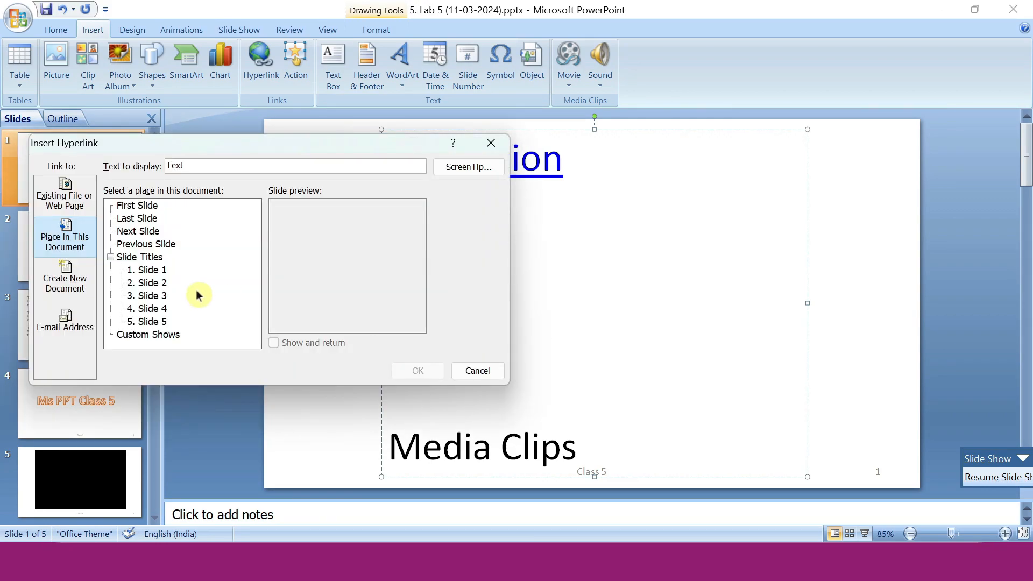
left_click(166, 310)
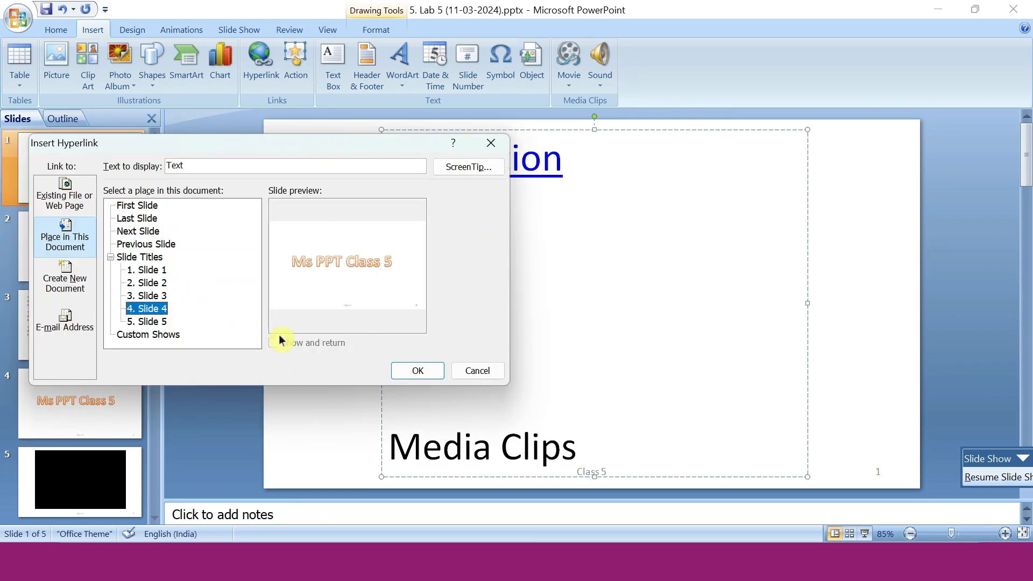
left_click(417, 371)
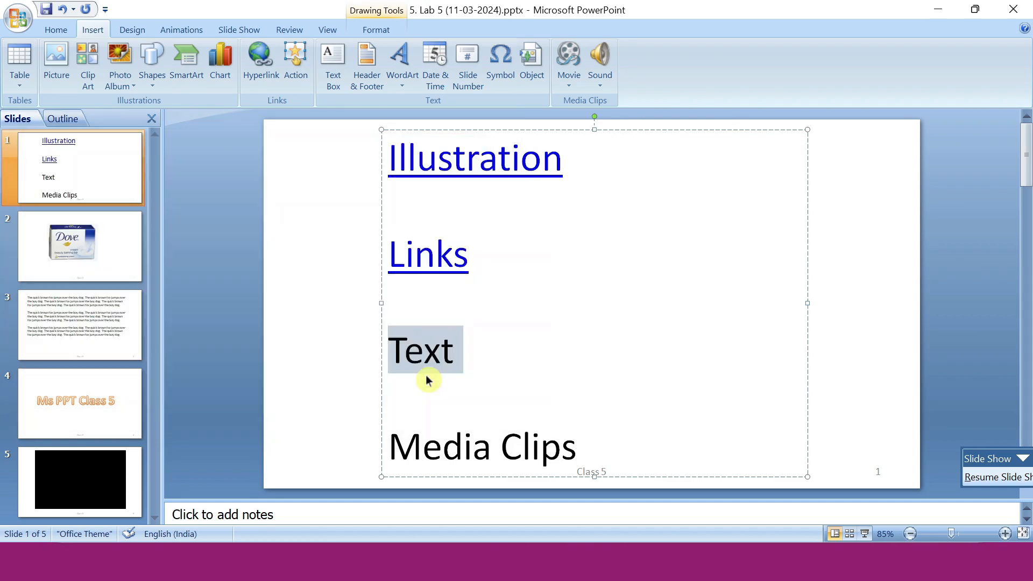
Step: Hyperlink the "Media Clips" entry on slide 1 to slide 5 of this presentation
left_click_drag(577, 447, 389, 447)
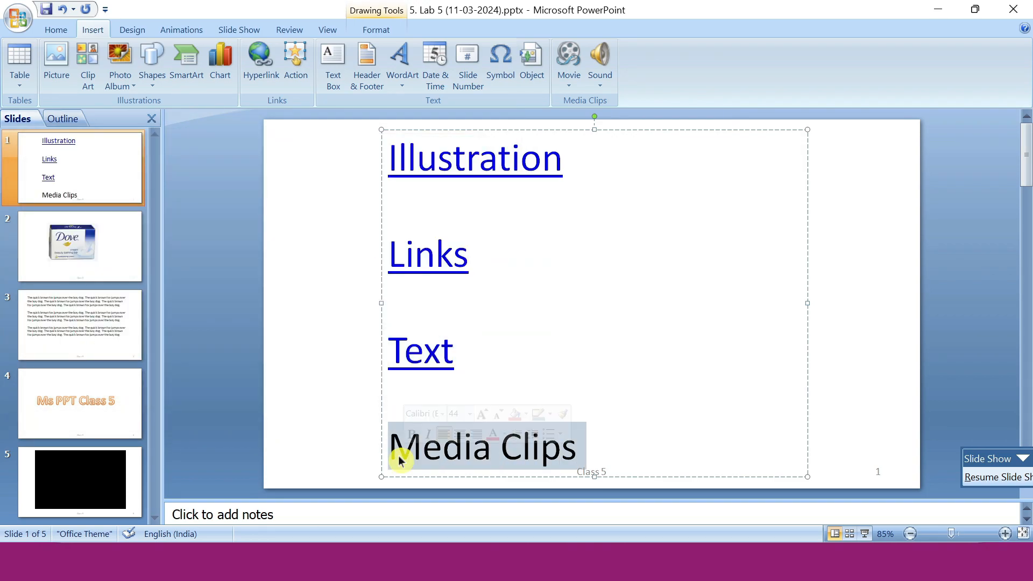
key("ctrl+k")
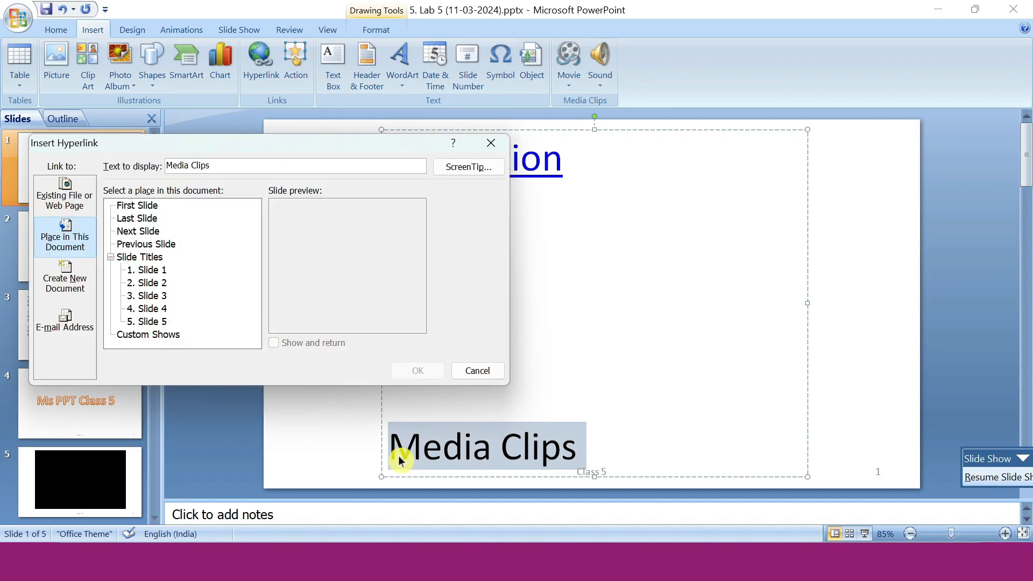
left_click(141, 322)
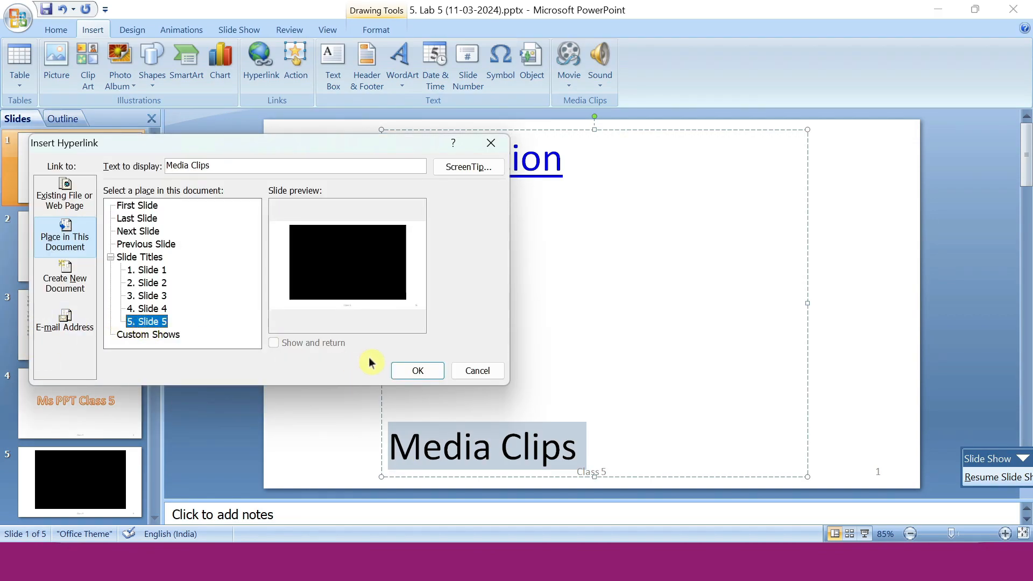
left_click(413, 371)
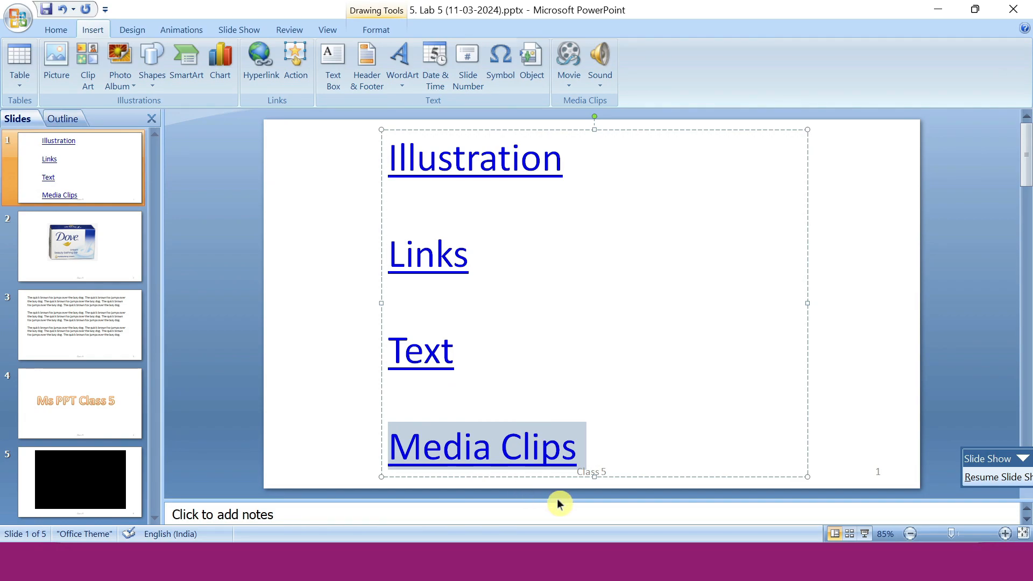
Step: Run the slide show from the first slide to test the linked list entries
key("F5")
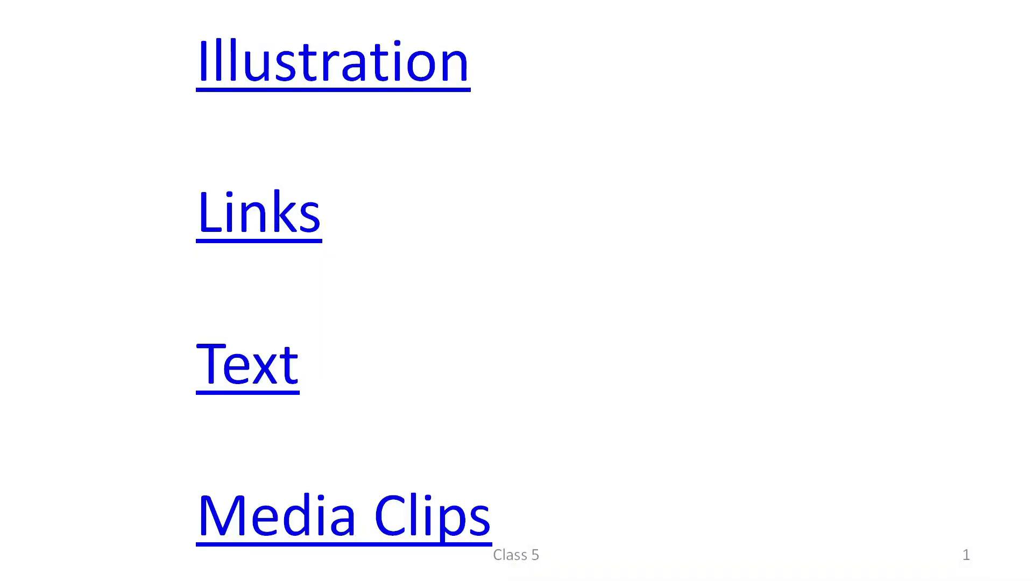